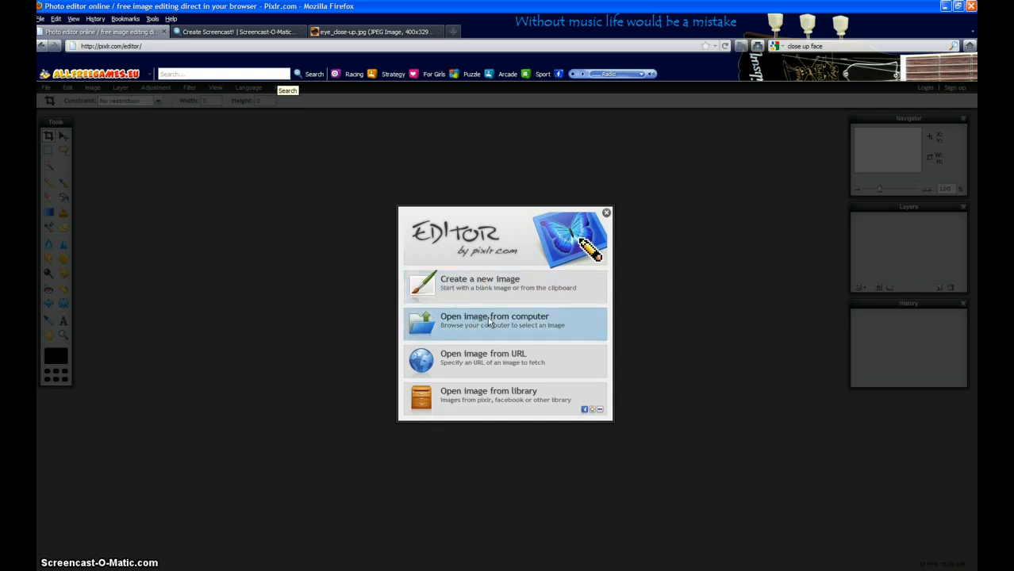
Choose to open an image from a URL, then copy the web address of eye_close-up.jpg from its browser page.
left_click(475, 359)
left_click(351, 33)
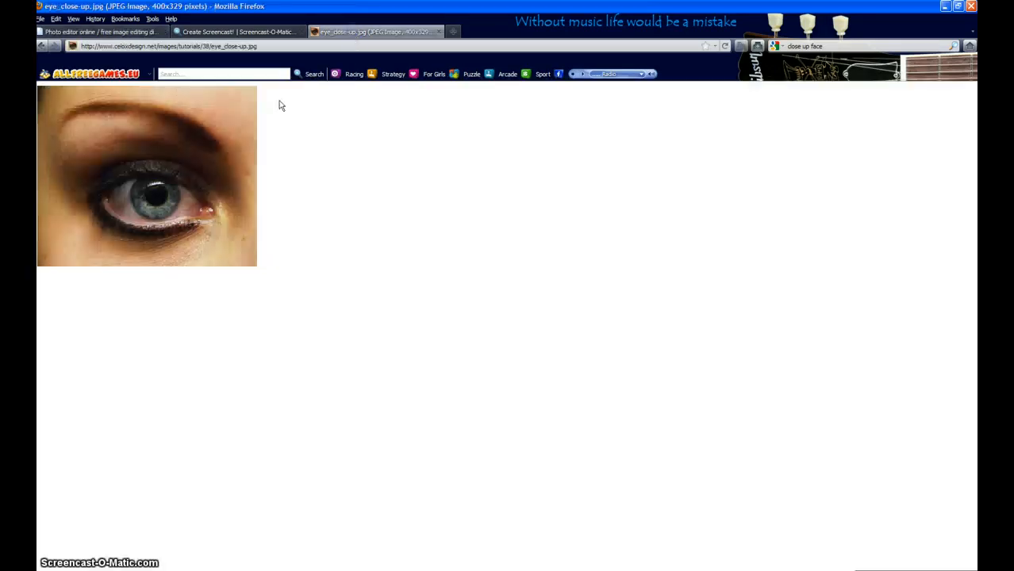
left_click(176, 46)
right_click(178, 47)
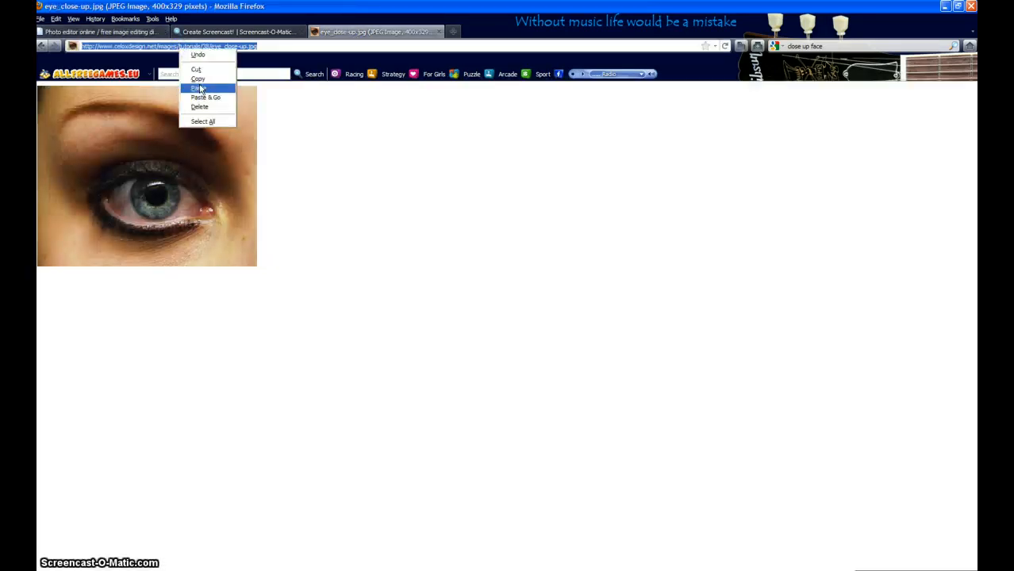
left_click(197, 78)
Return to the photo editor, replace the default URL text with the copied address, and open the eye image.
left_click(202, 31)
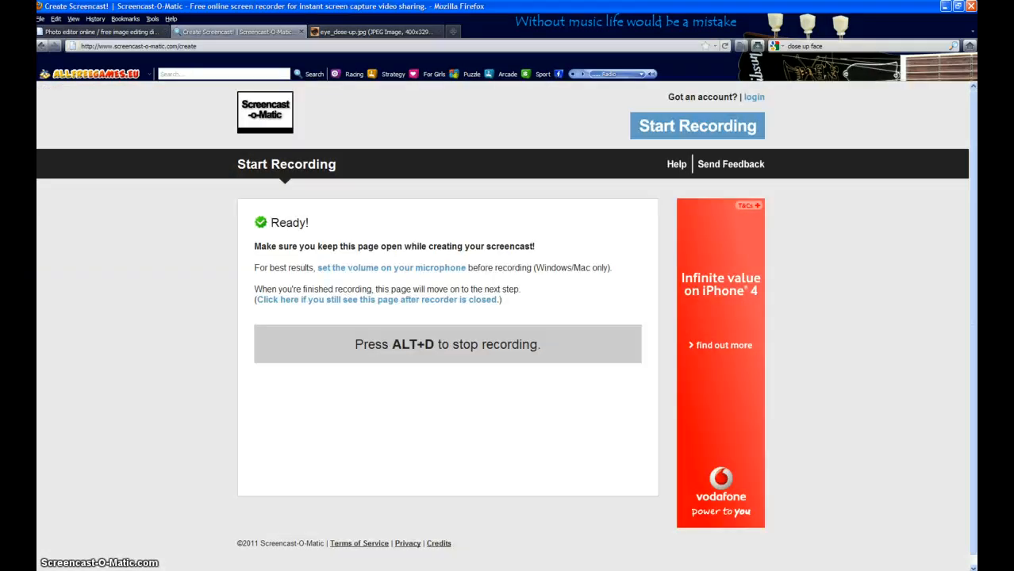
left_click(75, 33)
left_click_drag(469, 320, 401, 321)
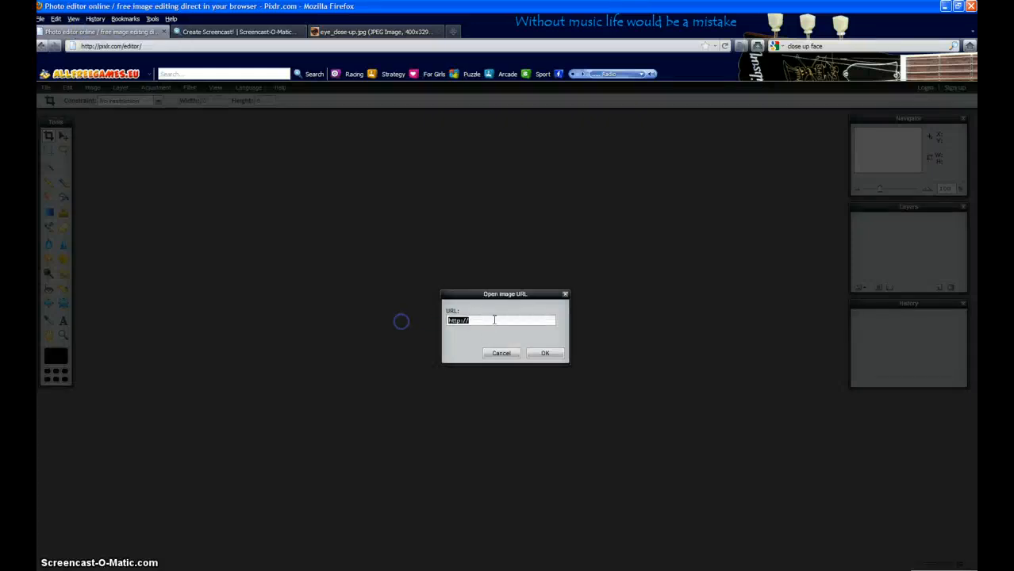
right_click(494, 319)
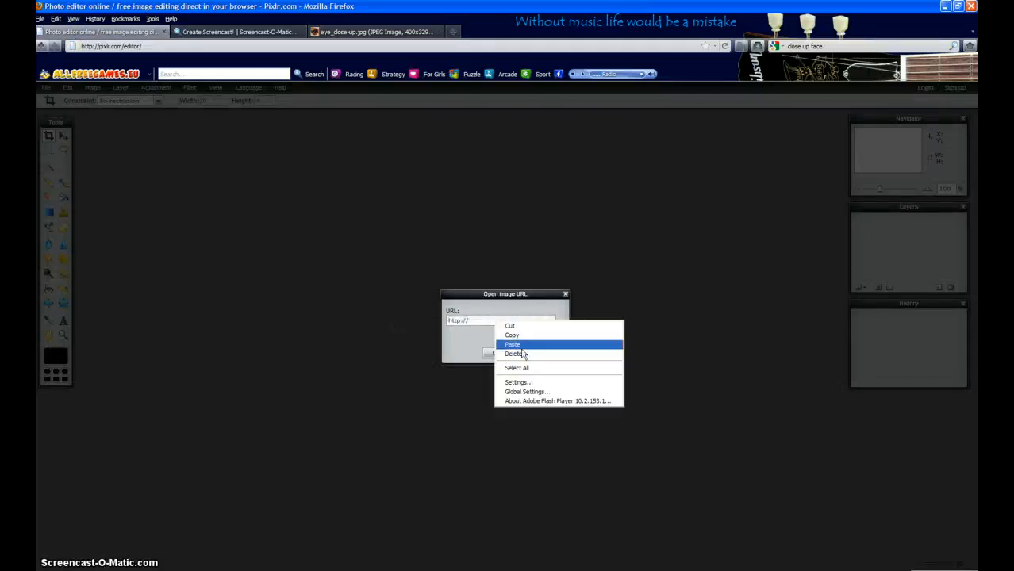
left_click(514, 344)
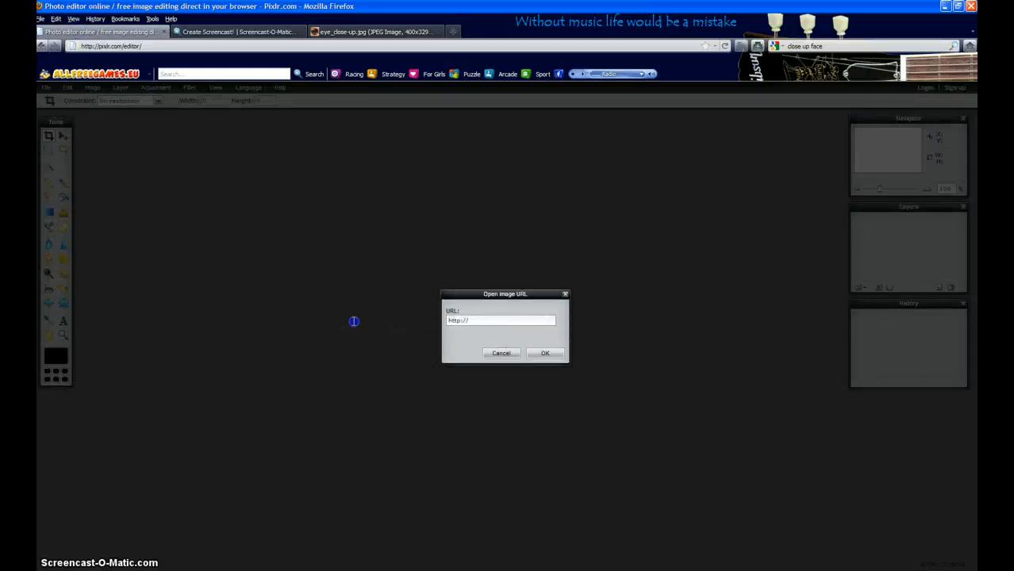
left_click_drag(473, 321, 384, 317)
right_click(472, 320)
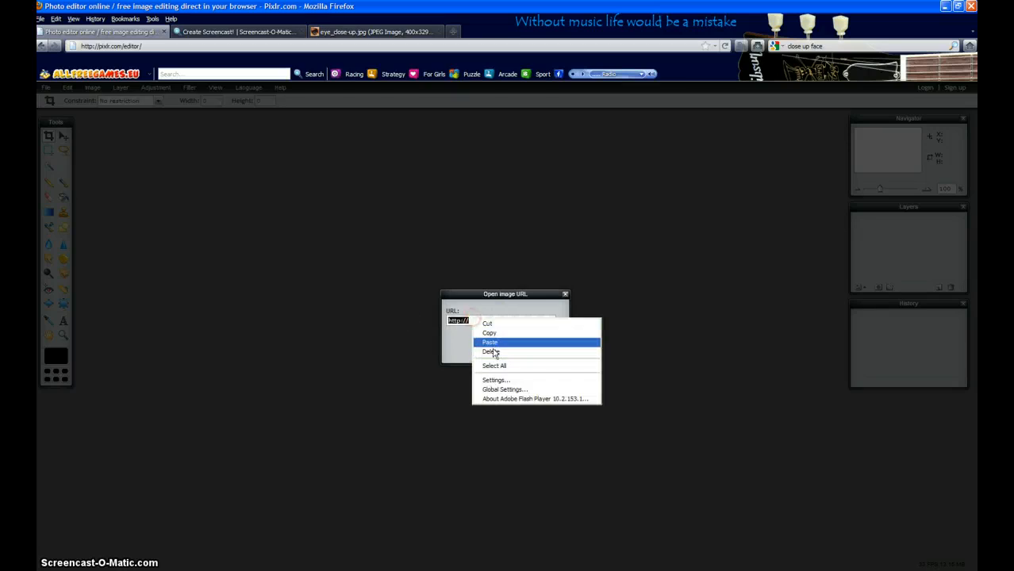
left_click(491, 344)
left_click(549, 355)
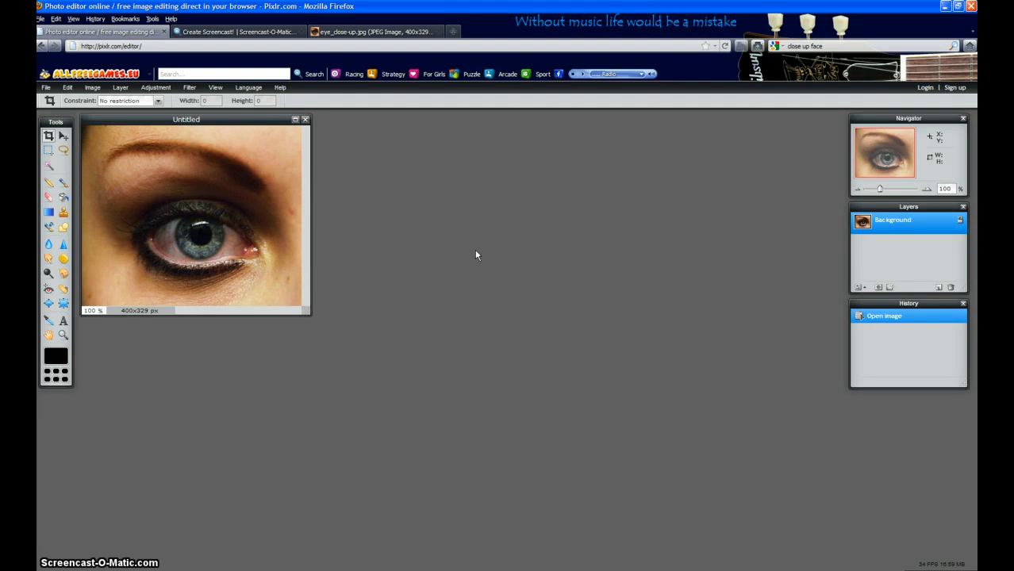
Add a new layer above the eye photo and set up the Brush tool with the soft 30-pixel tip.
left_click(294, 120)
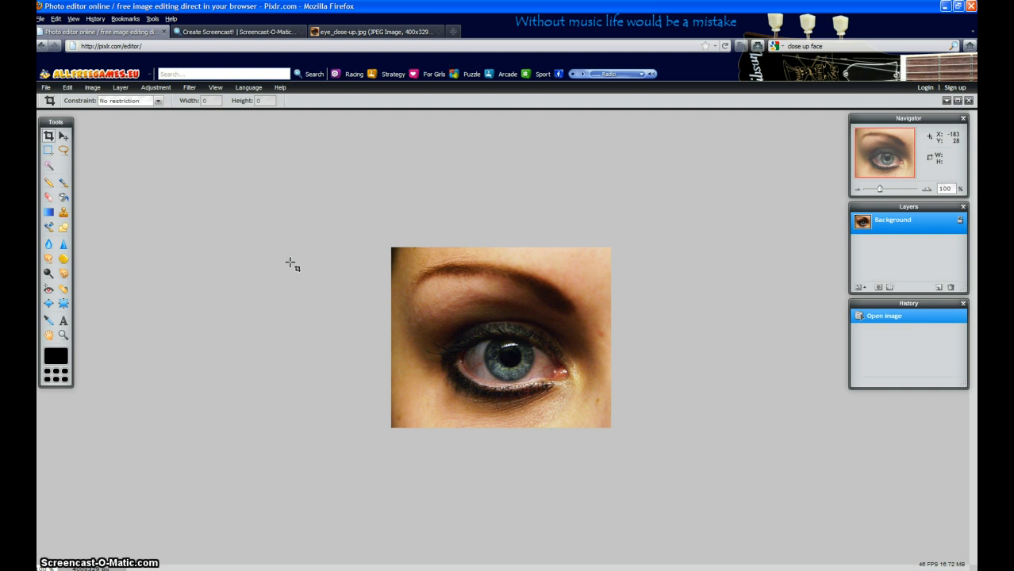
scroll(290, 263, "up", 2)
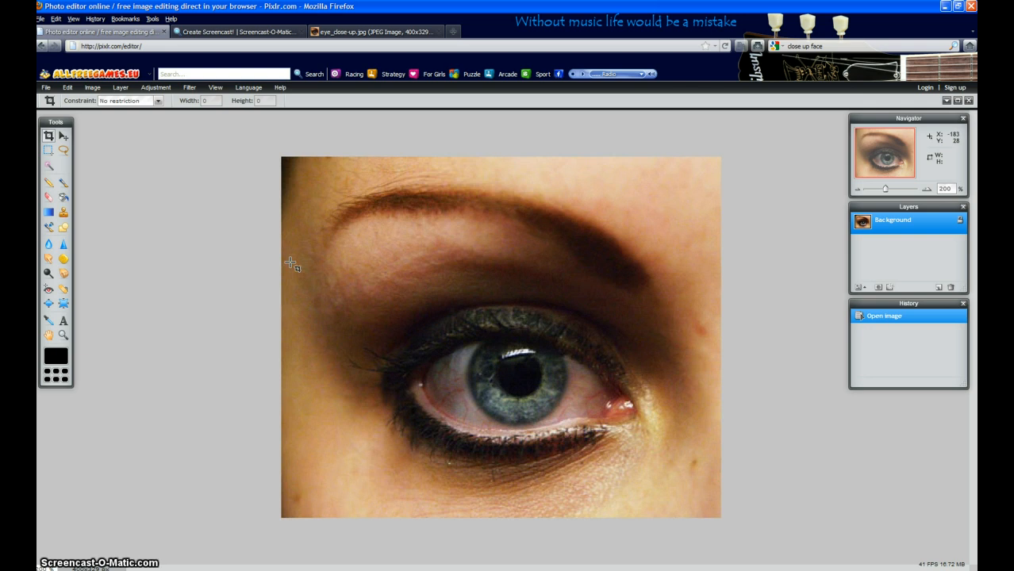
left_click(63, 183)
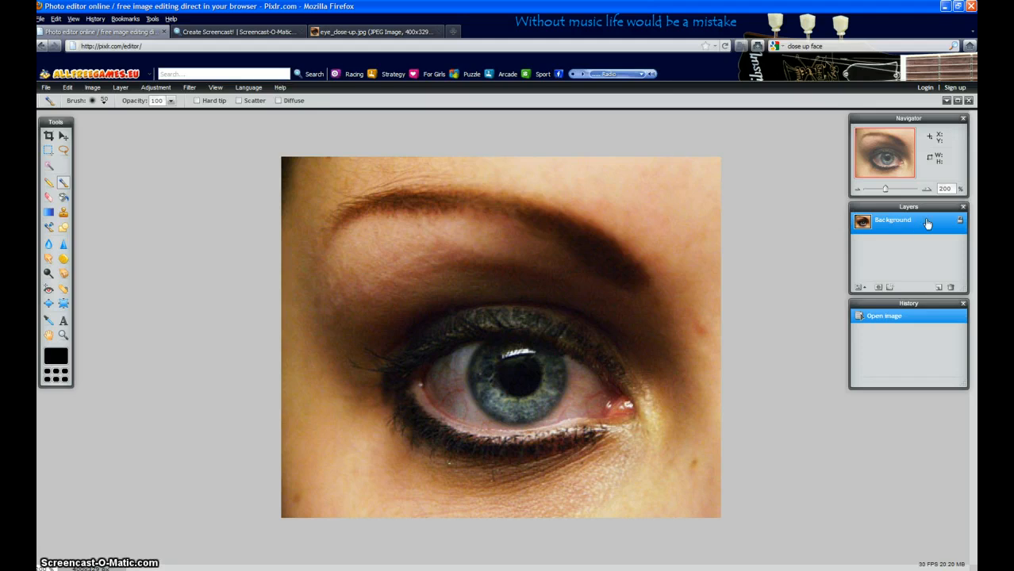
left_click(938, 289)
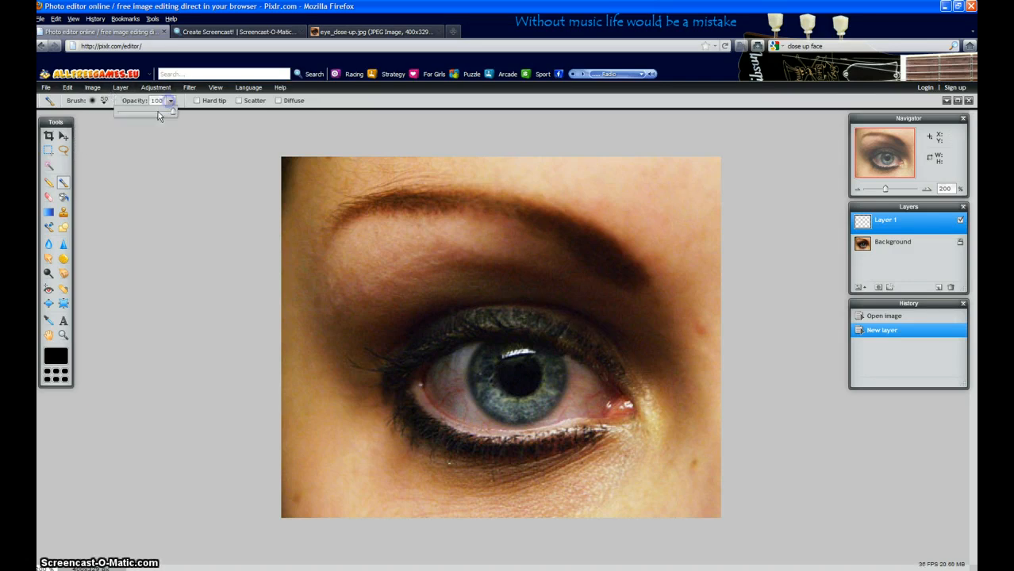
left_click(103, 101)
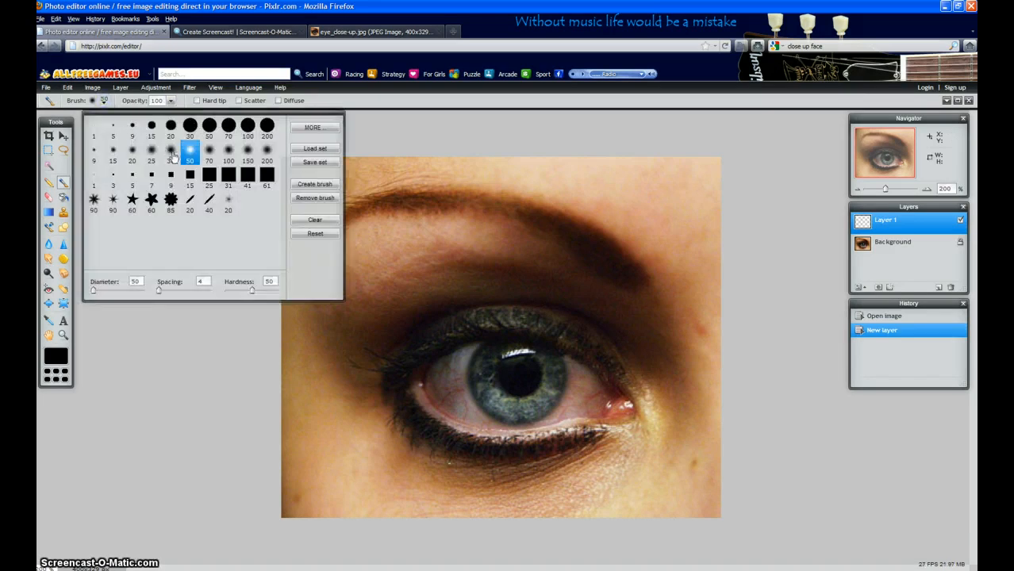
left_click(171, 153)
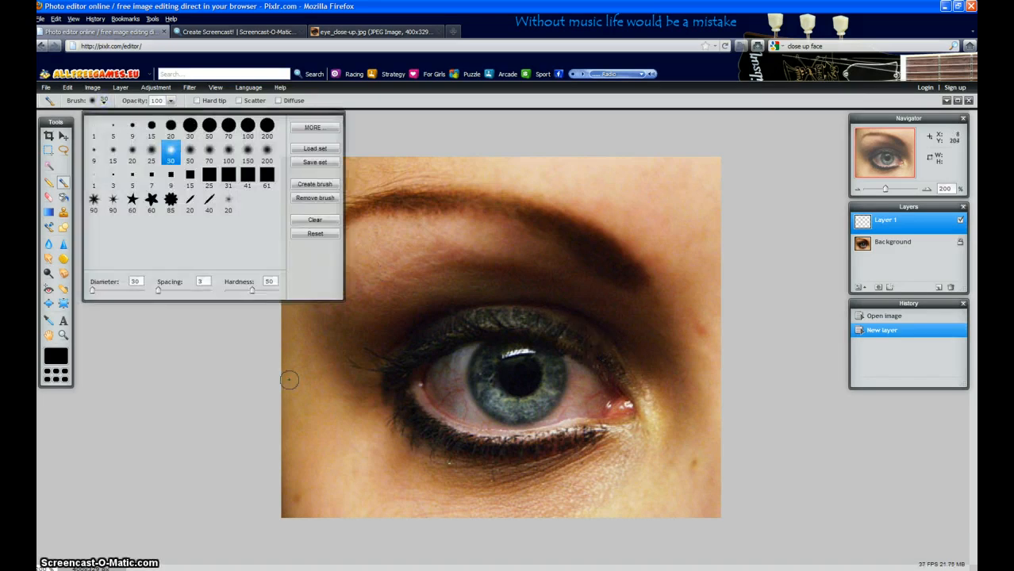
left_click(136, 400)
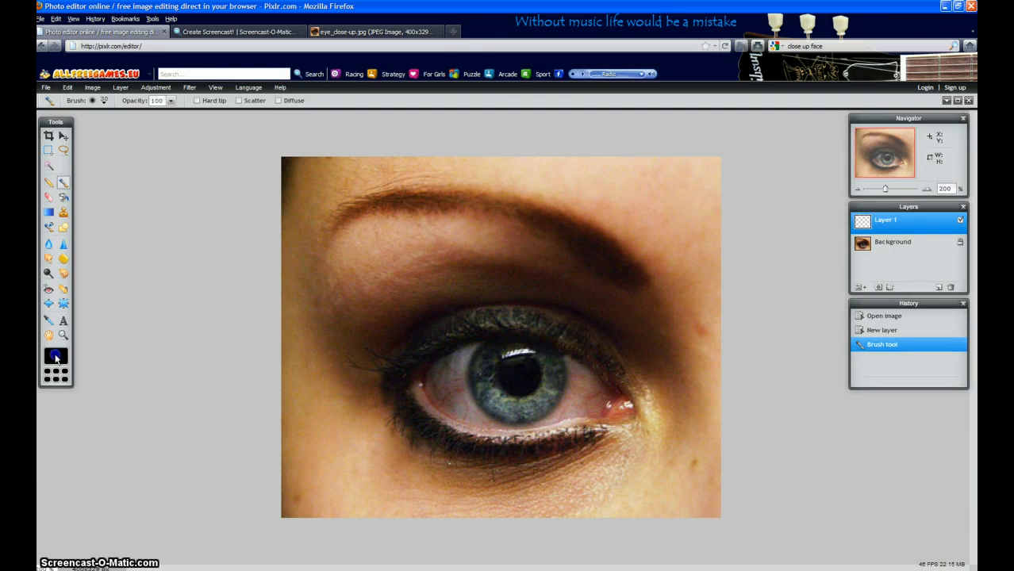
Set the brush colour to bright blue (0088ff) and paint a band along the upper eyelid from corner to corner.
left_click(56, 358)
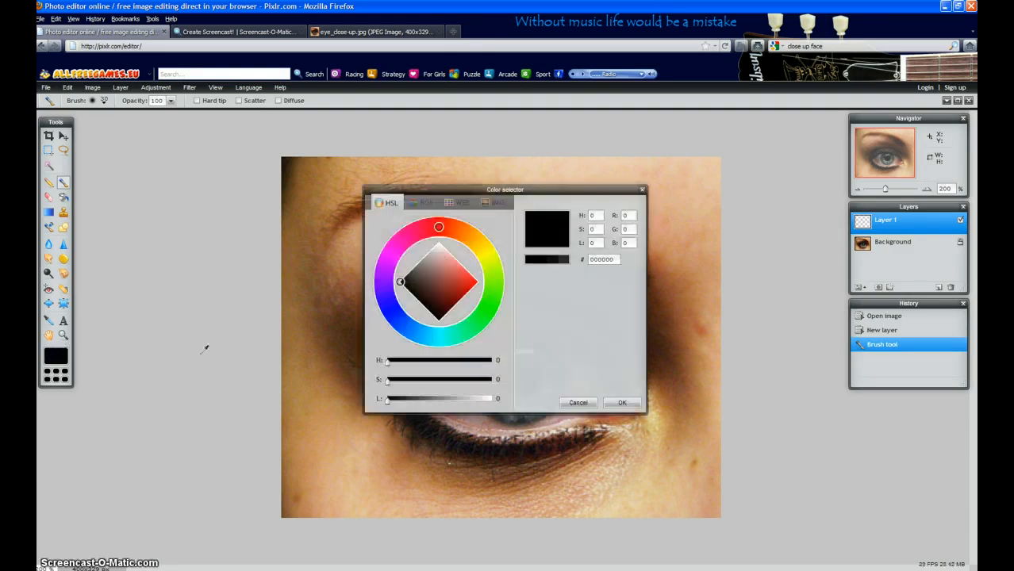
mouse_move(489, 294)
left_mouse_down()
mouse_move(482, 327)
mouse_move(444, 349)
mouse_move(411, 330)
left_mouse_up()
left_click(472, 283)
left_click(620, 402)
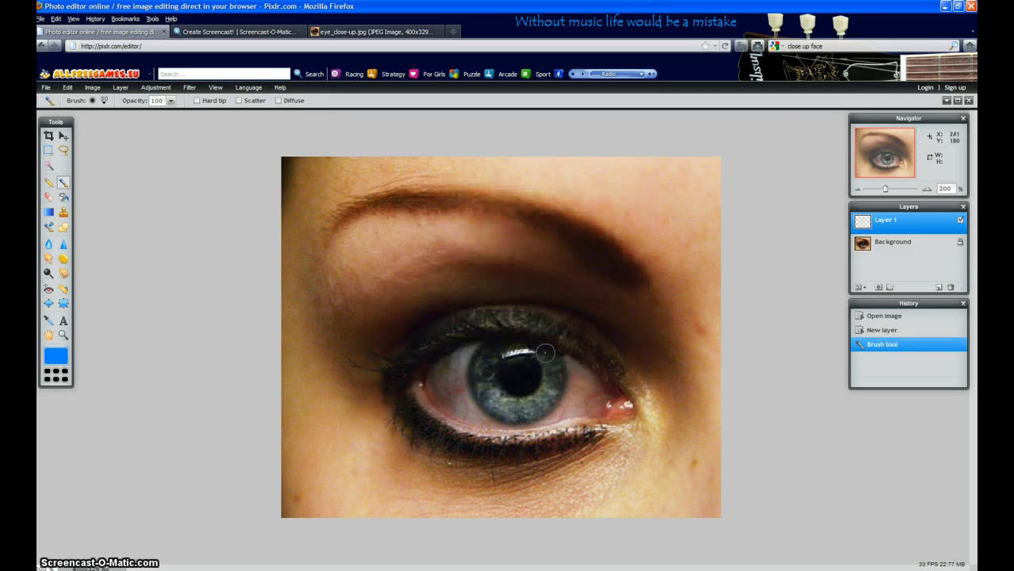
mouse_move(609, 367)
left_mouse_down()
mouse_move(568, 325)
mouse_move(506, 314)
mouse_move(457, 322)
mouse_move(393, 358)
left_mouse_up()
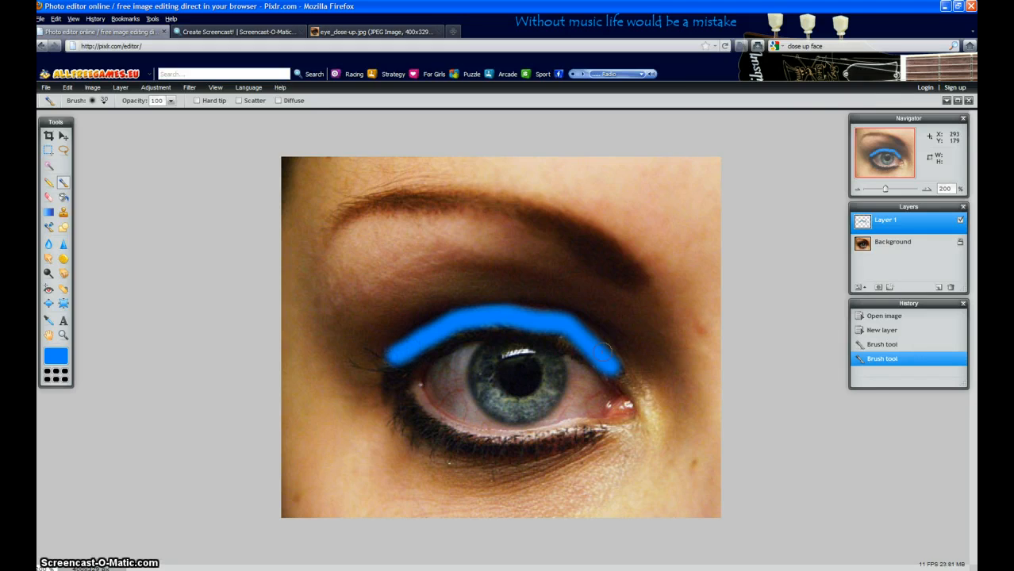
left_click(560, 336)
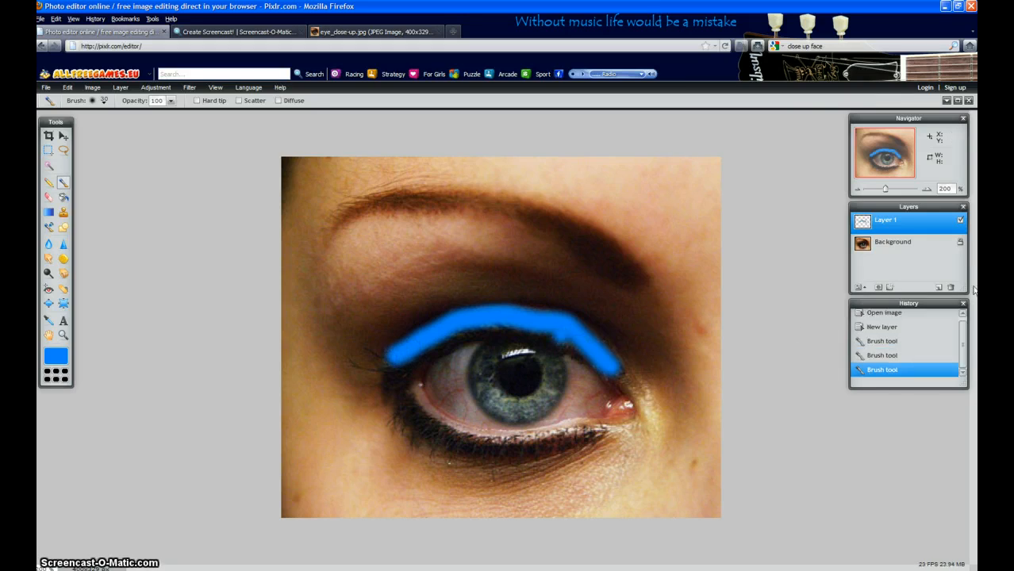
Set the blue eyeshadow layer's blend mode to Hardlight and its opacity to 26.
left_click(861, 288)
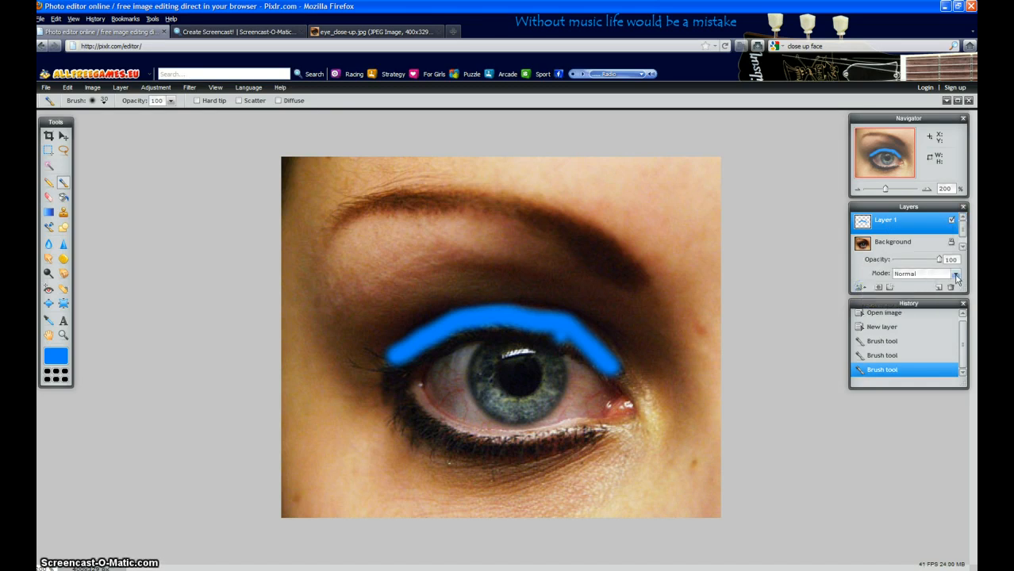
left_click(955, 275)
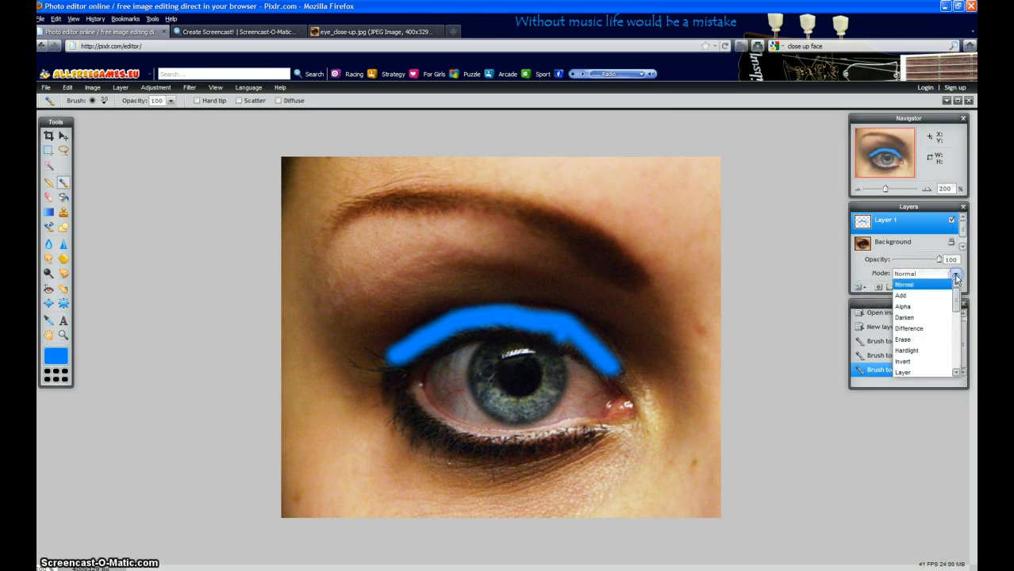
left_click(910, 351)
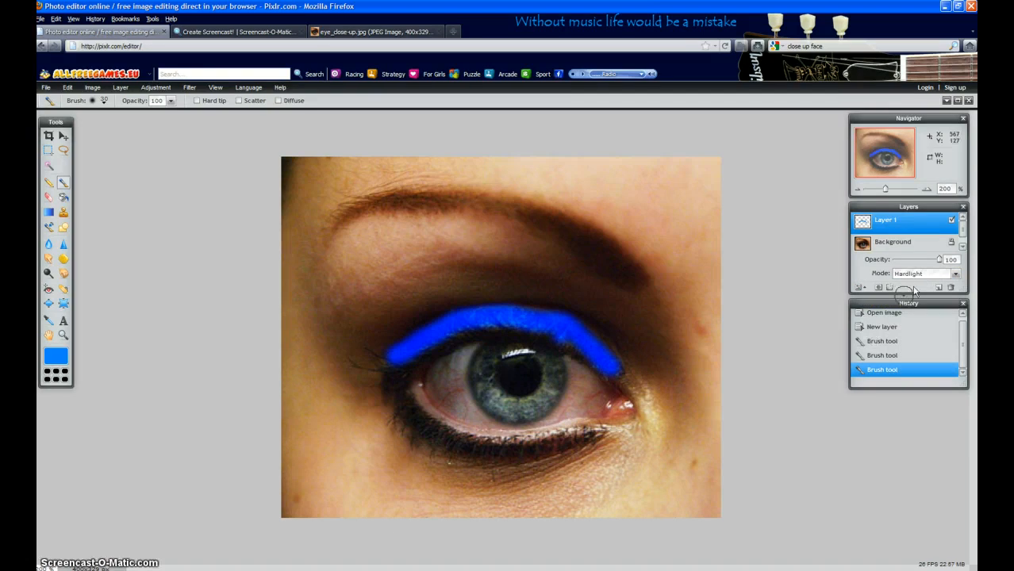
left_click_drag(939, 259, 907, 262)
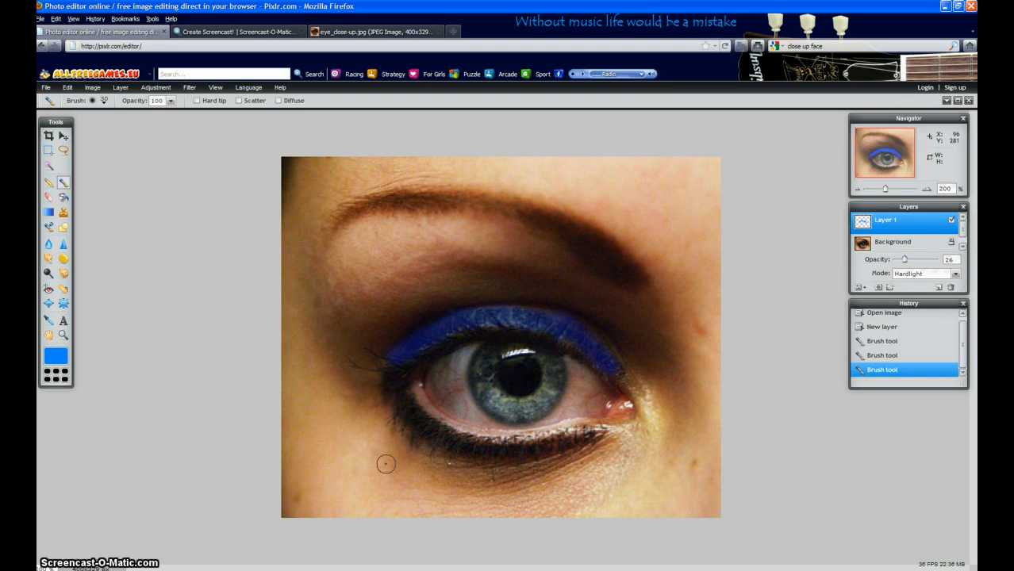
Continue the blue eyeshadow around the eye's outer corner and along the outer part of the lower lash line.
left_click(387, 363)
mouse_move(387, 364)
left_mouse_down()
mouse_move(394, 409)
mouse_move(450, 442)
left_mouse_up()
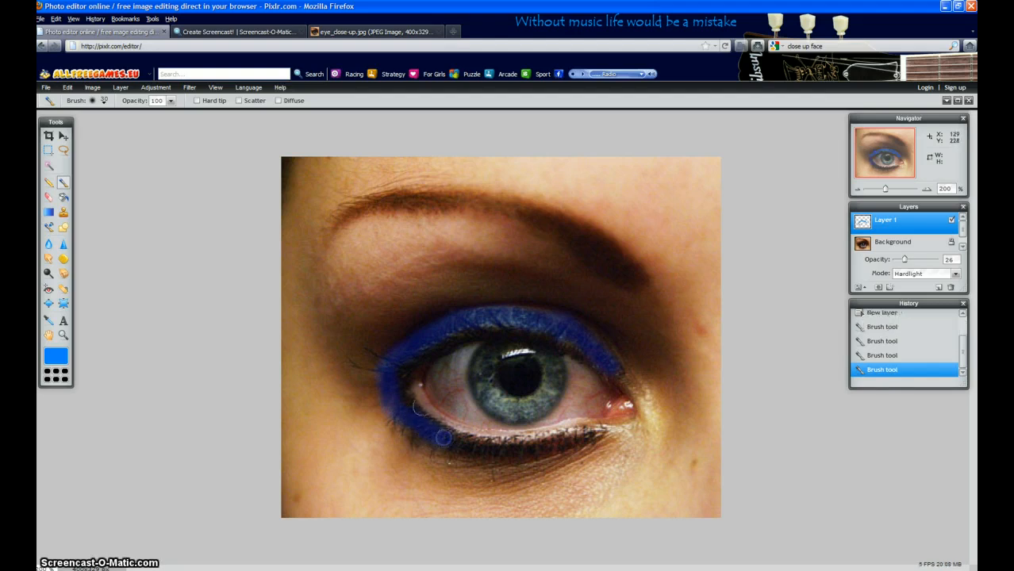
left_click(405, 397)
left_click(404, 373)
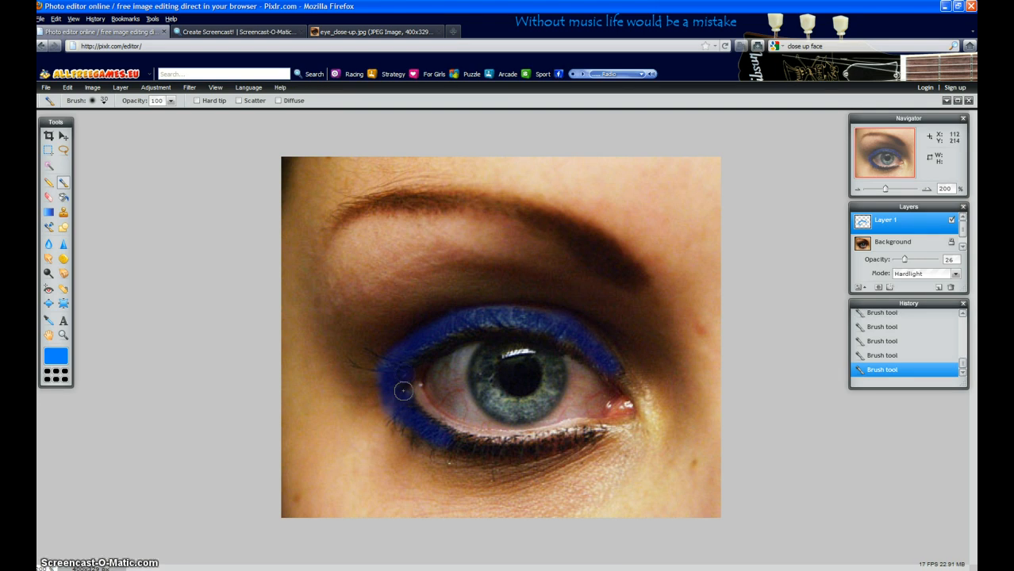
left_click(402, 396)
left_click(418, 415)
left_click_drag(419, 415, 429, 424)
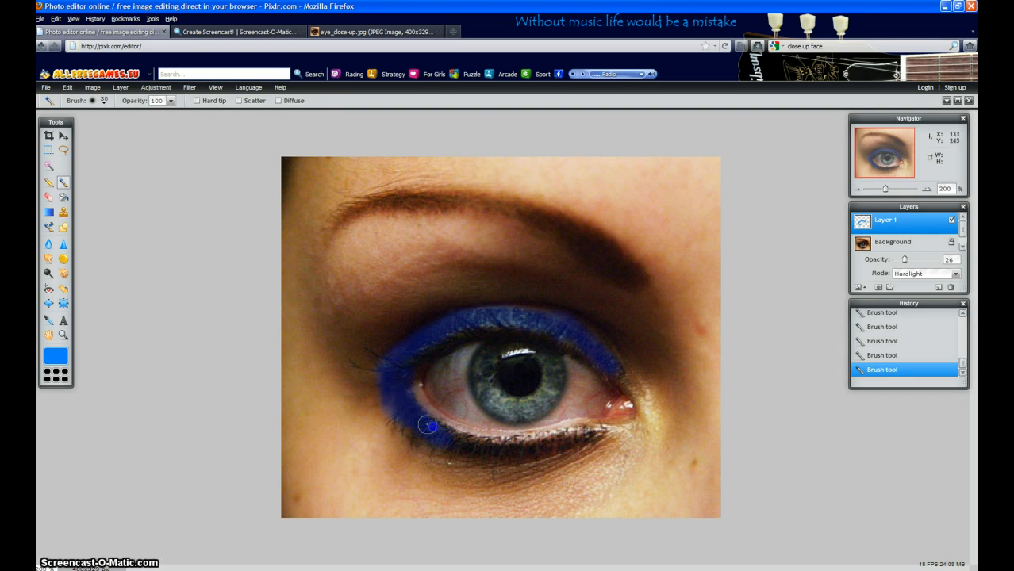
left_click(433, 426)
left_click(448, 434)
left_click(392, 409)
left_click(391, 390)
Add another layer above the eyeshadow and choose the soft 150-pixel brush tip.
left_click(938, 287)
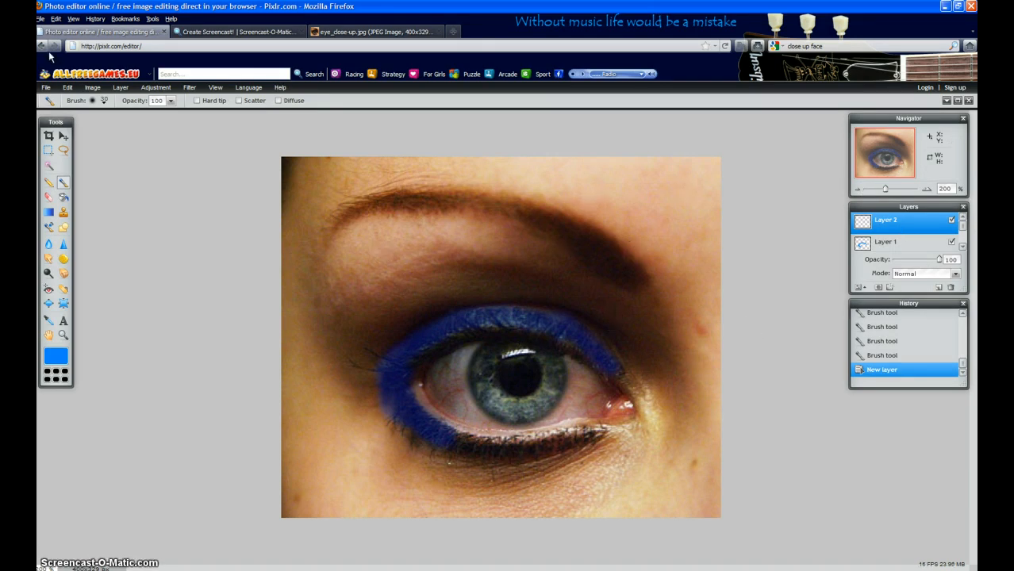
left_click(102, 101)
left_click(247, 149)
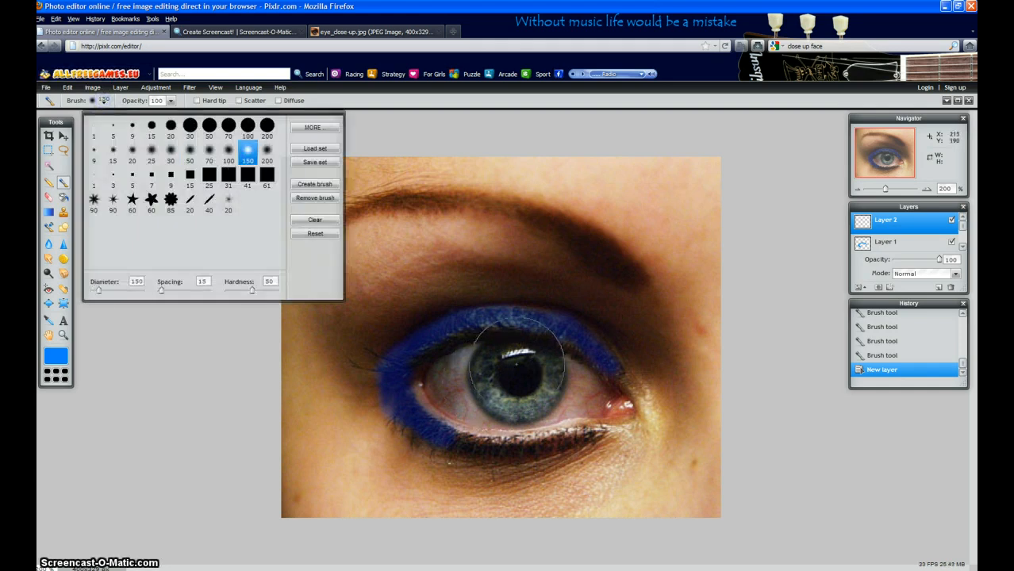
left_click(129, 410)
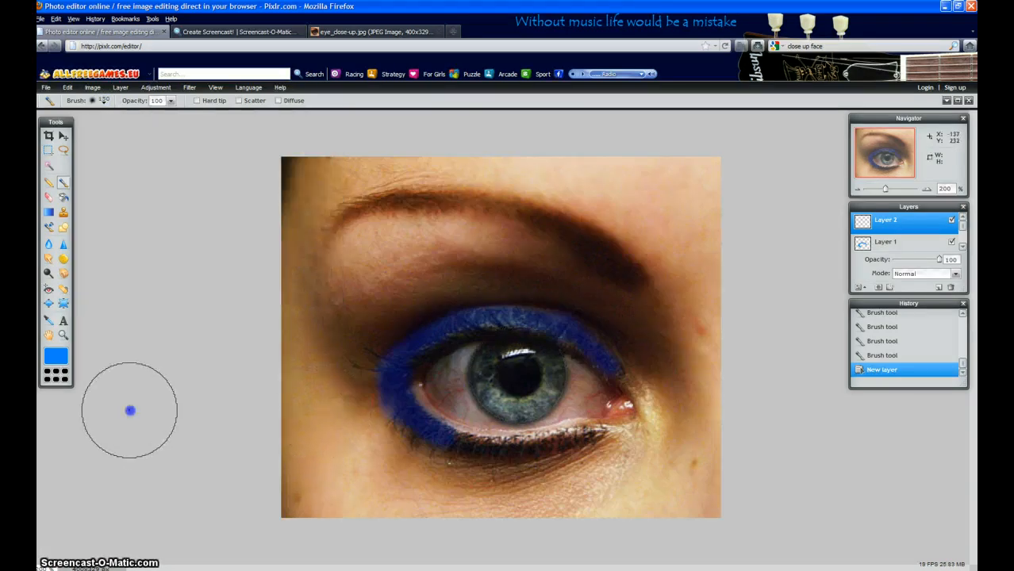
left_click(129, 410)
Cover the iris with a single dab of green (00ff00) and set that layer's blend mode to Hardlight.
left_click(53, 359)
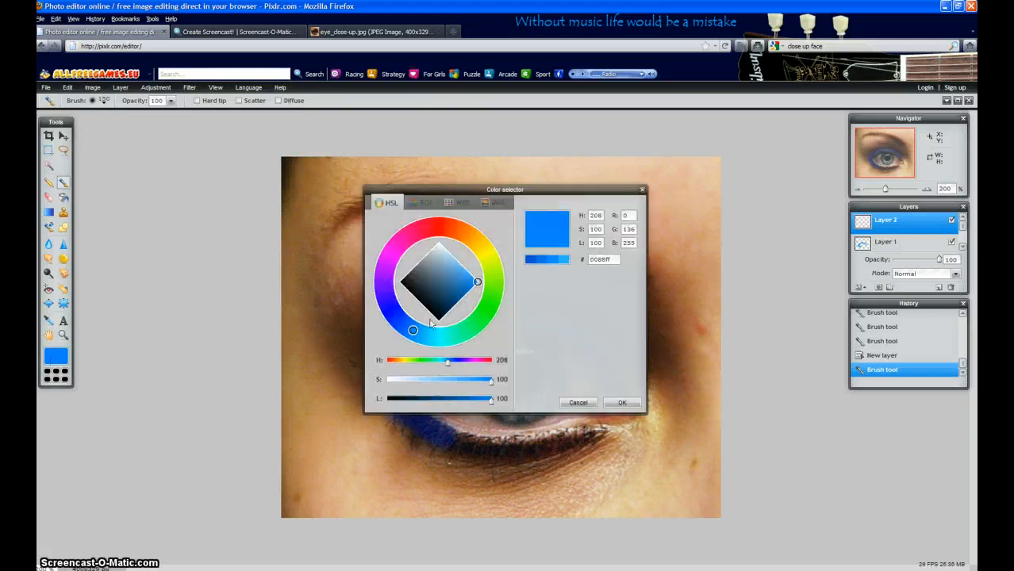
left_click(486, 308)
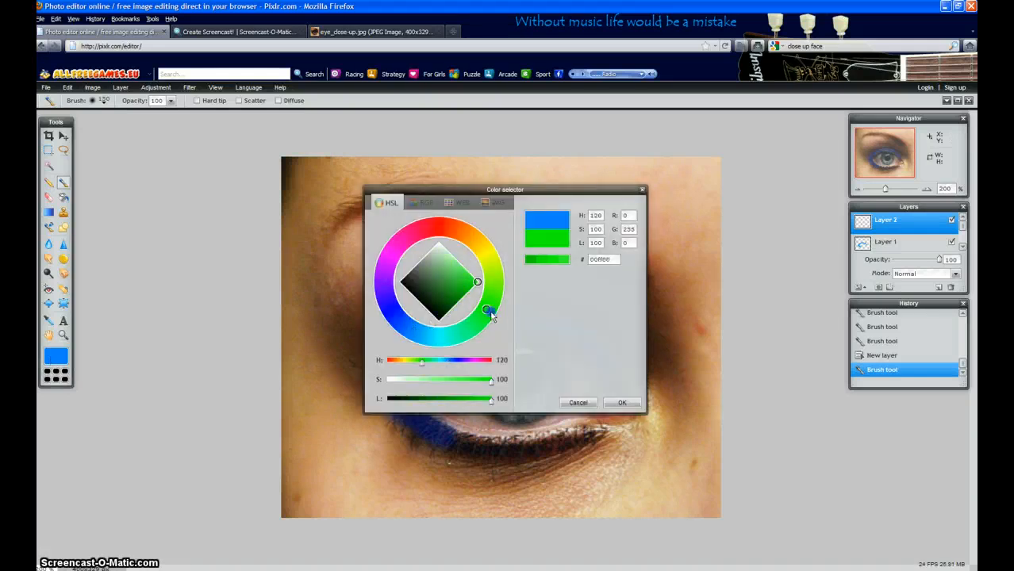
left_click(617, 403)
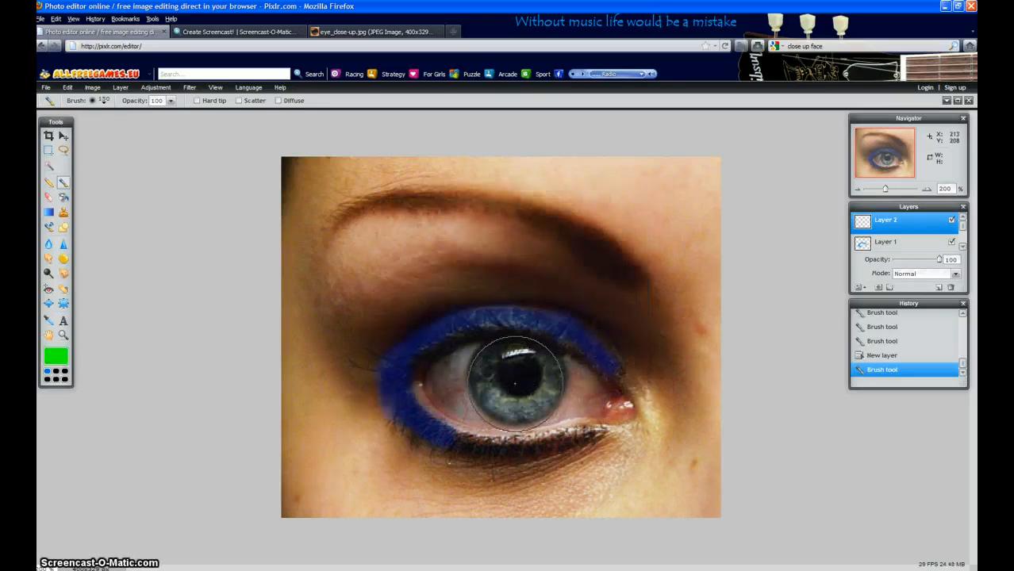
left_click(516, 377)
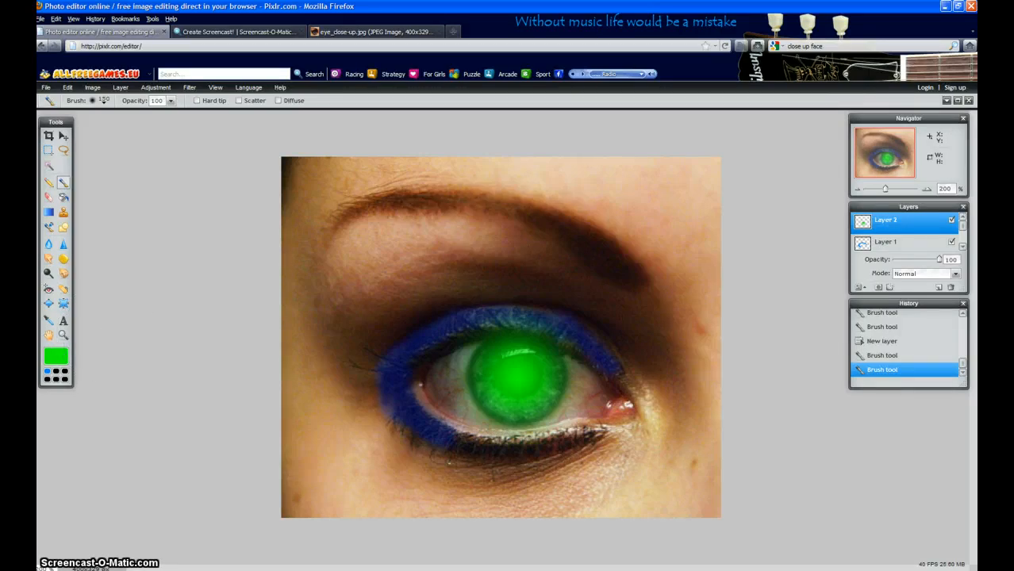
left_click(951, 274)
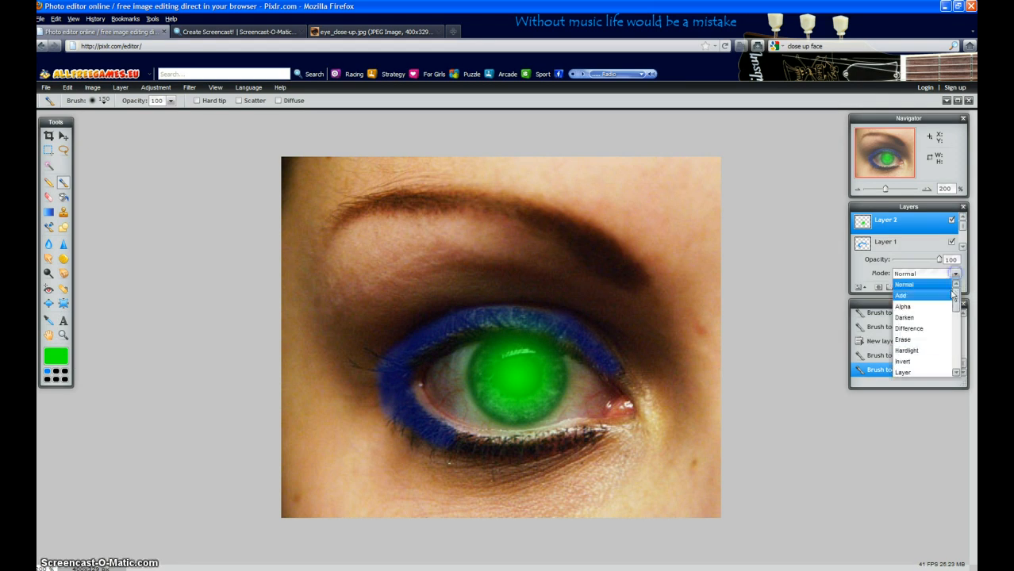
left_click(910, 347)
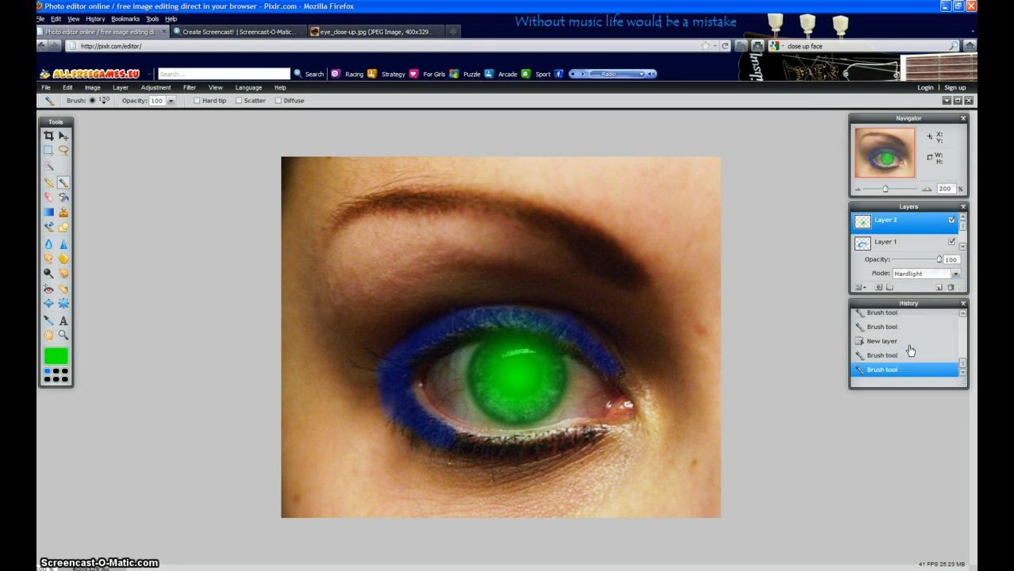
Set the green iris layer's opacity to 31 and touch up the iris's edges with green using the soft 20-pixel brush.
left_click_drag(942, 264, 907, 262)
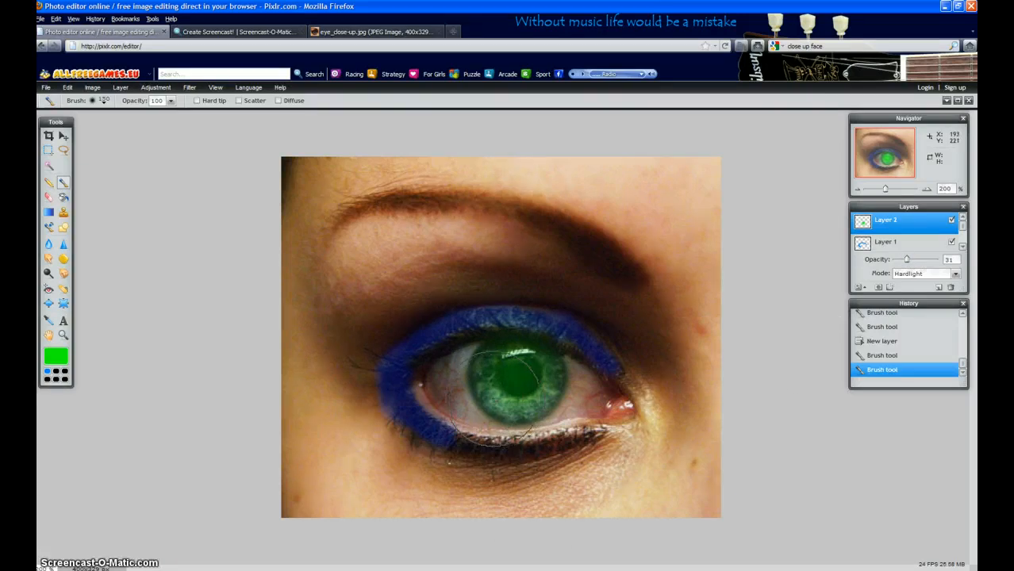
left_click(103, 101)
left_click(132, 149)
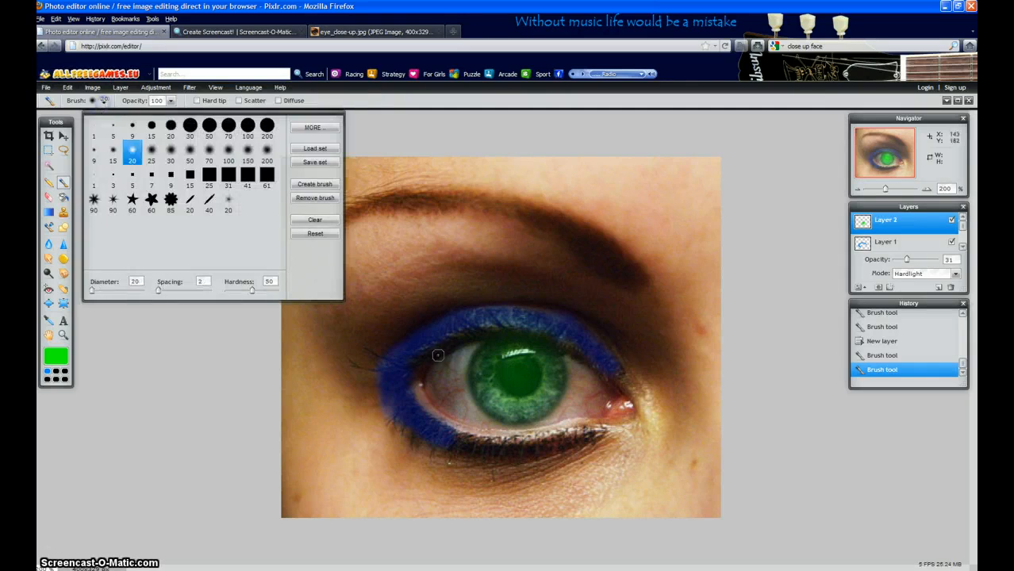
left_click(553, 377)
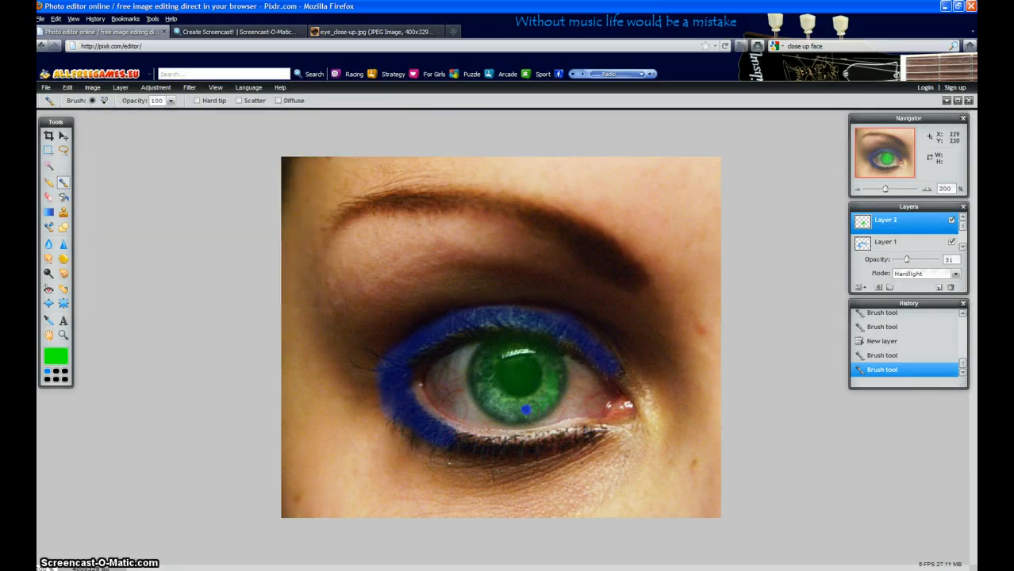
left_click(485, 388)
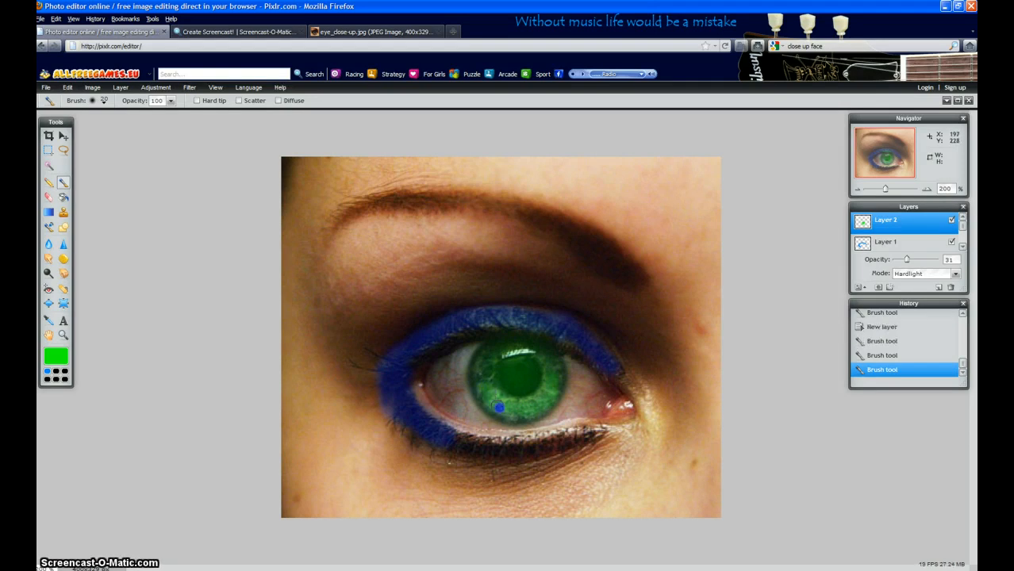
left_click(526, 413)
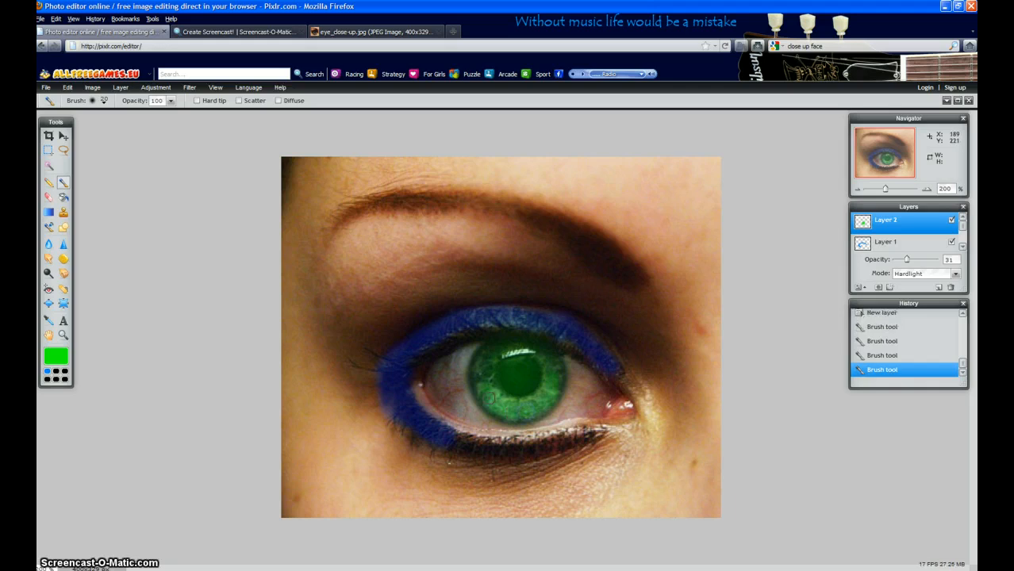
Darken the pupil with a single dab of black (000000) using the soft 70-pixel brush.
left_click(102, 101)
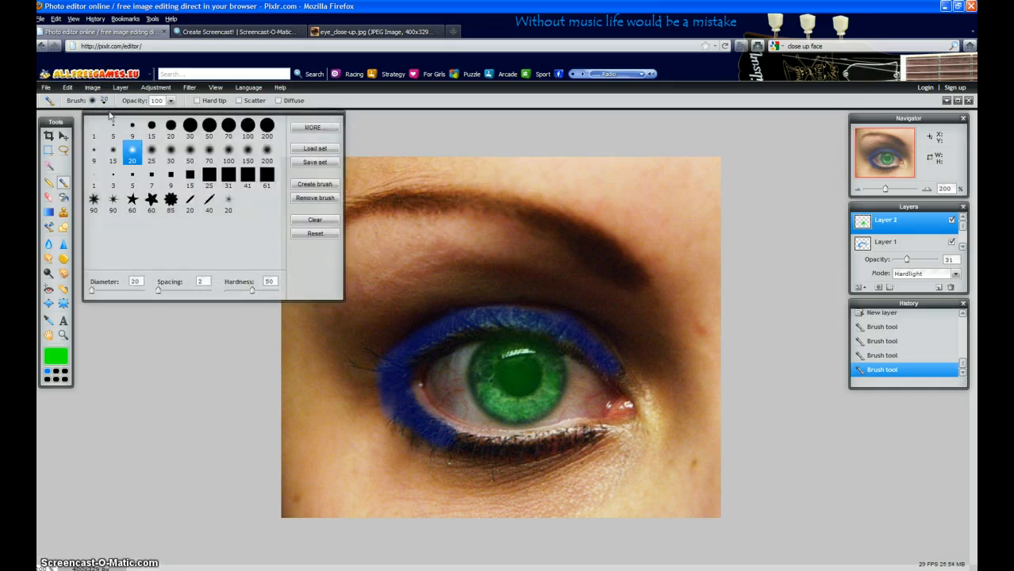
left_click(231, 153)
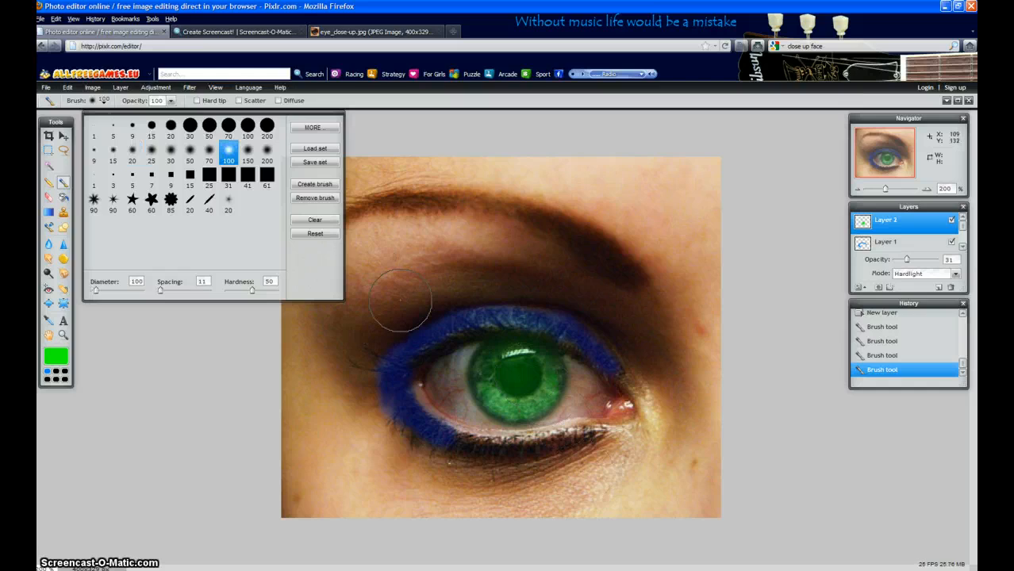
left_click(209, 152)
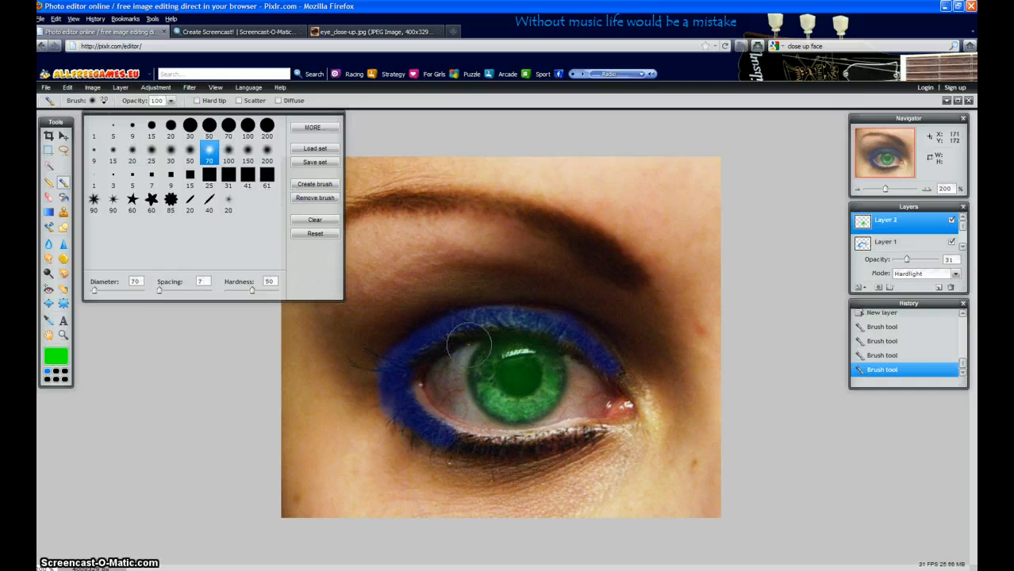
left_click(156, 374)
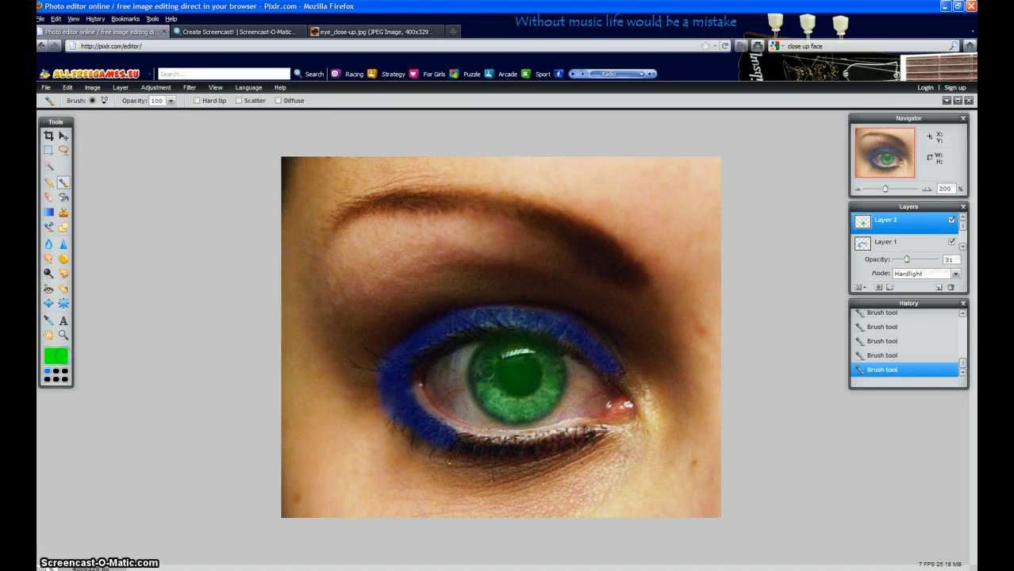
left_click(64, 358)
left_click_drag(422, 294, 367, 284)
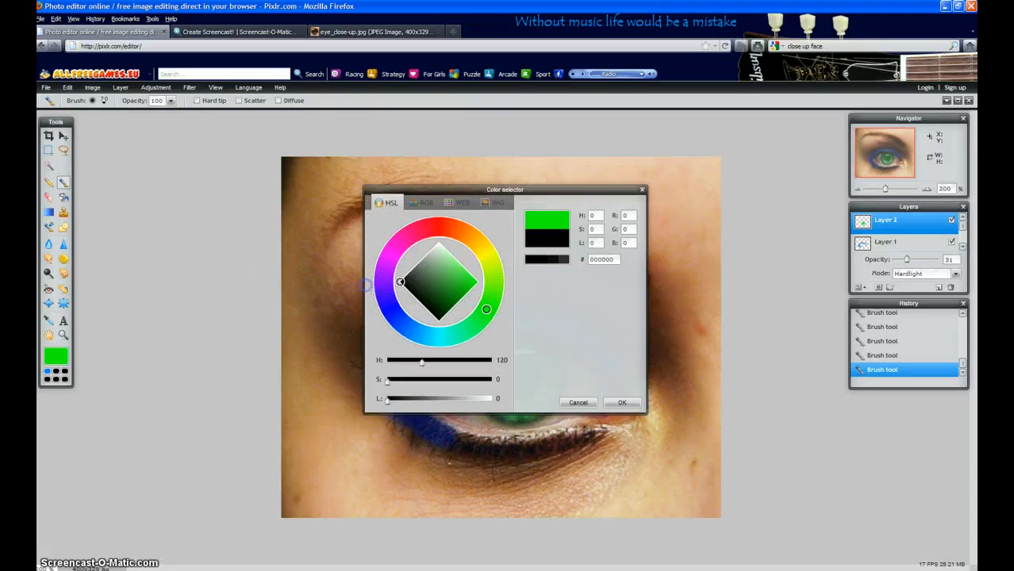
left_click(623, 403)
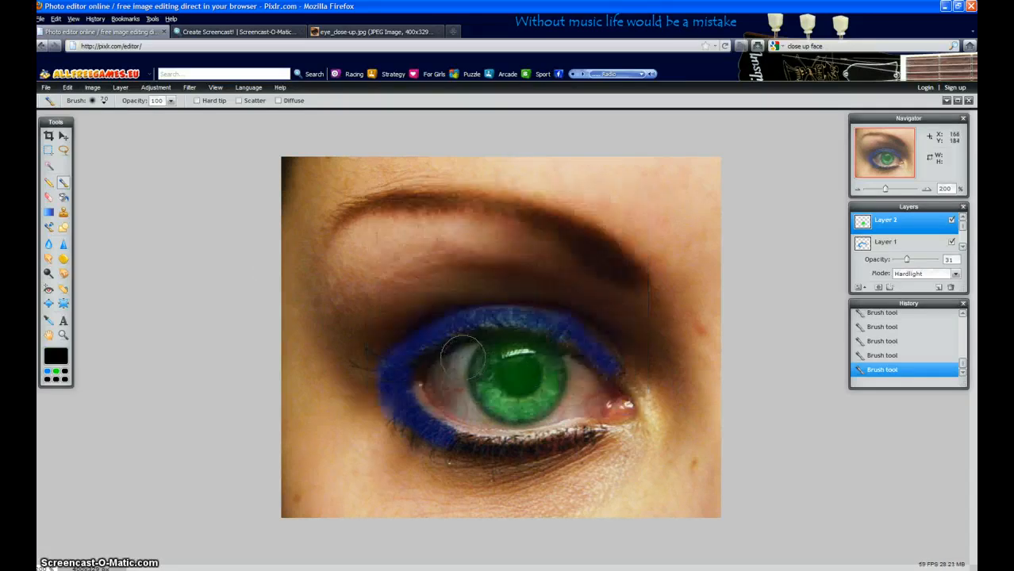
left_click(517, 371)
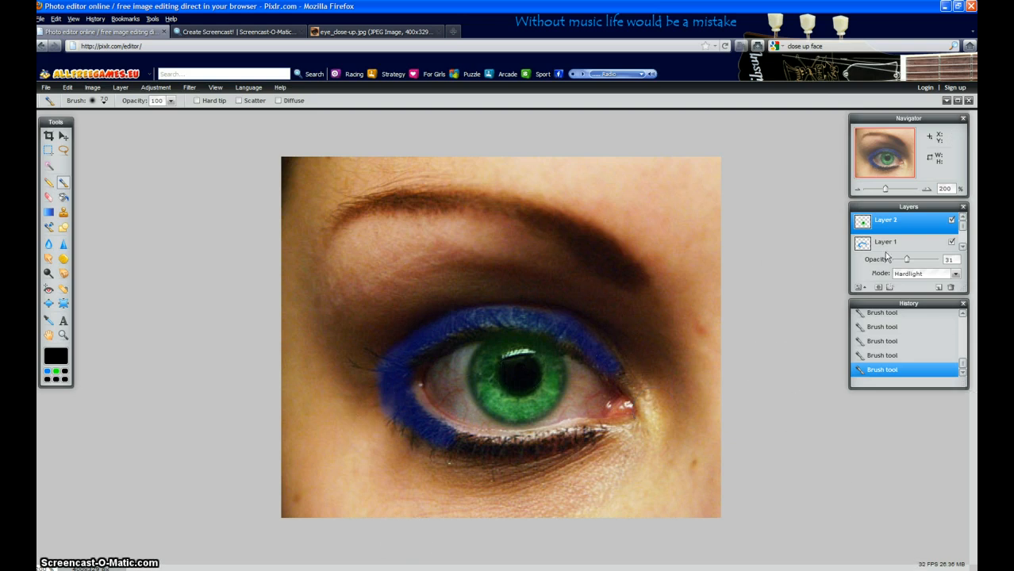
Add another layer and paint the upper eyelid area beneath the eyebrow white.
left_click(938, 288)
left_click(58, 354)
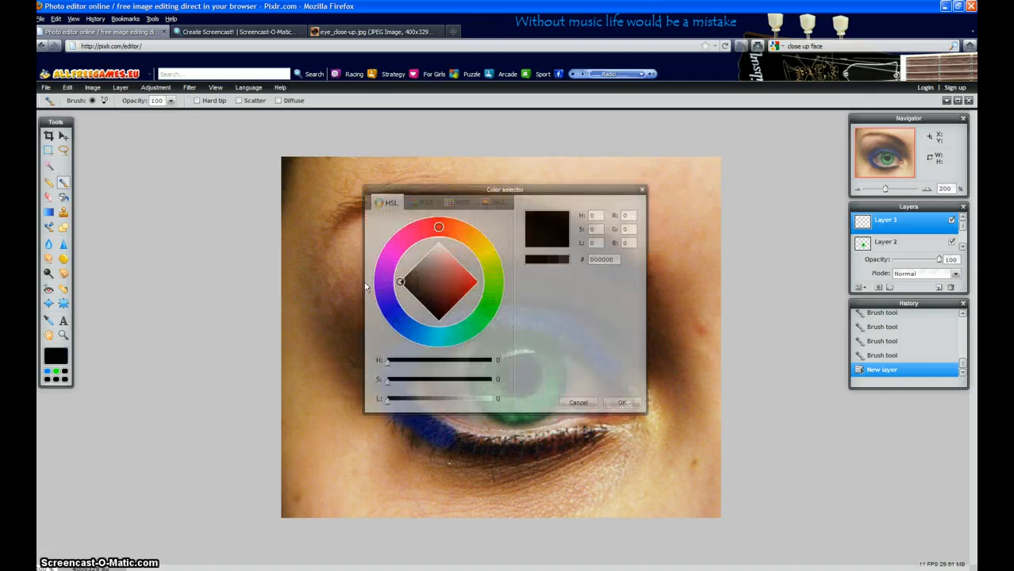
left_click(440, 239)
left_click(621, 402)
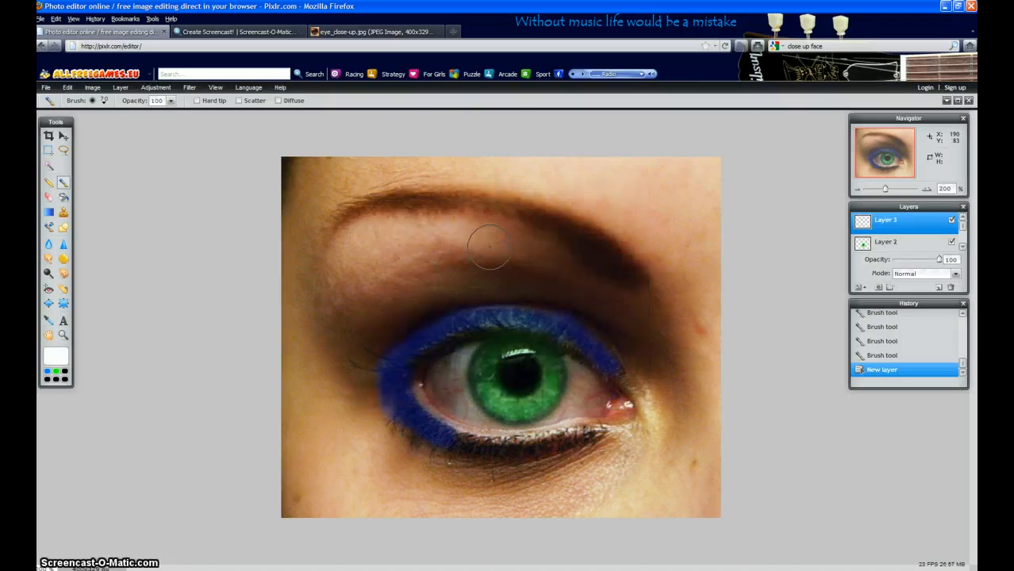
mouse_move(493, 245)
left_mouse_down()
mouse_move(377, 242)
mouse_move(349, 272)
mouse_move(347, 310)
mouse_move(420, 270)
mouse_move(529, 267)
left_mouse_up()
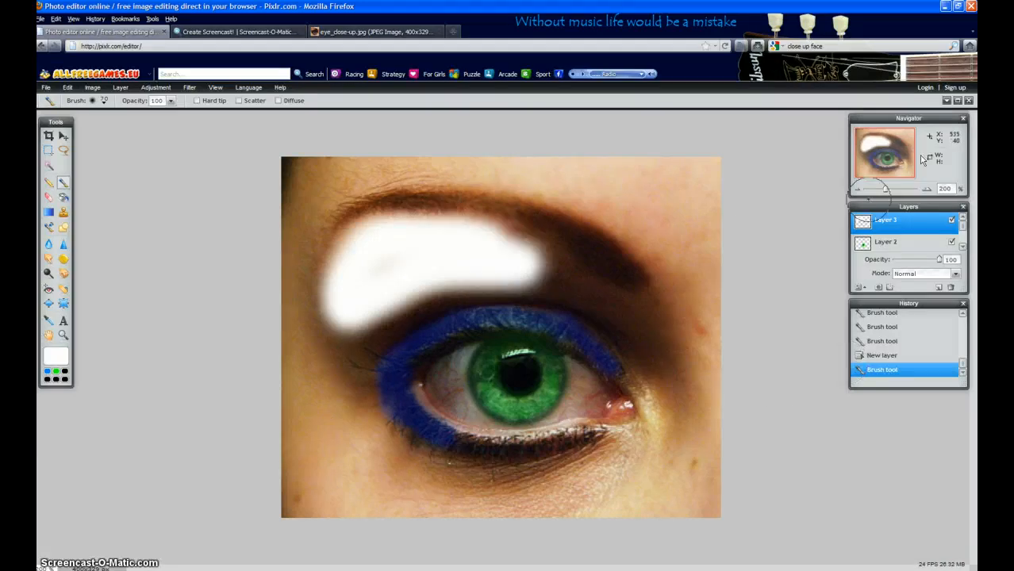
Set the white highlight layer's blend mode to Hardlight and its opacity to 14.
left_click(955, 272)
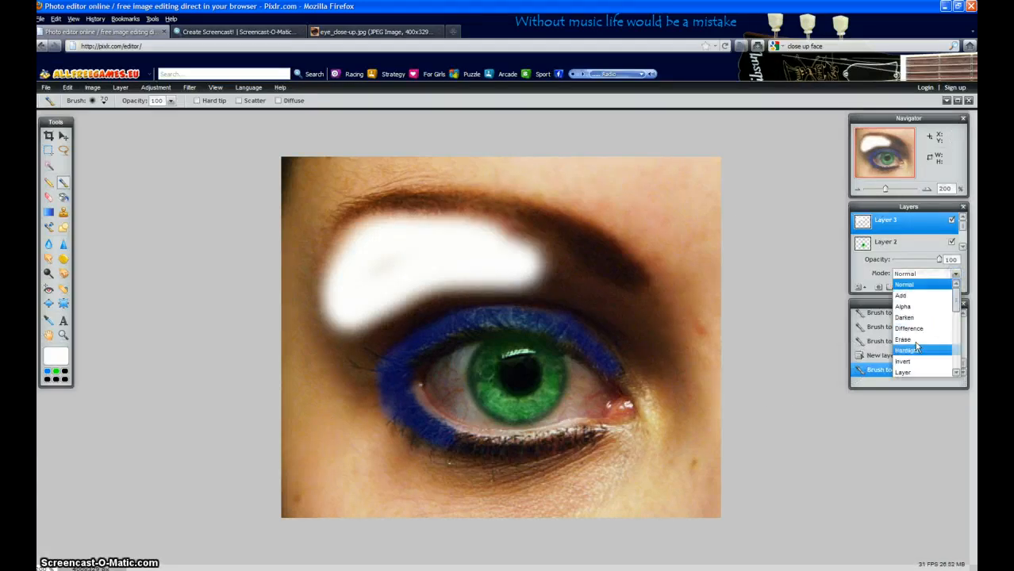
left_click(909, 351)
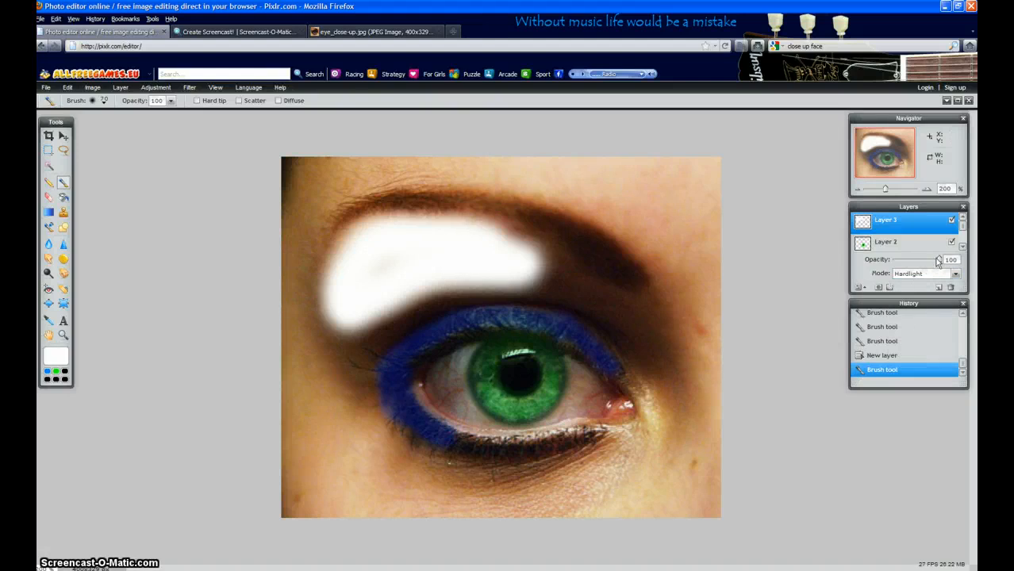
left_click_drag(938, 261, 899, 261)
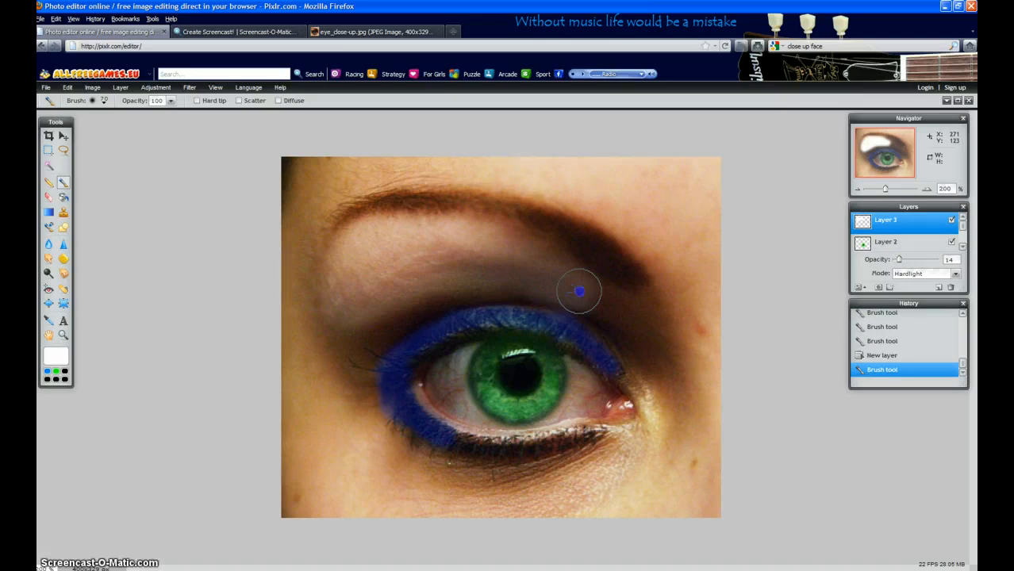
Try extending the white highlight towards the eye's inner corner, and undo the extra strokes while keeping the original highlight.
left_click_drag(607, 305, 624, 332)
left_click(546, 264)
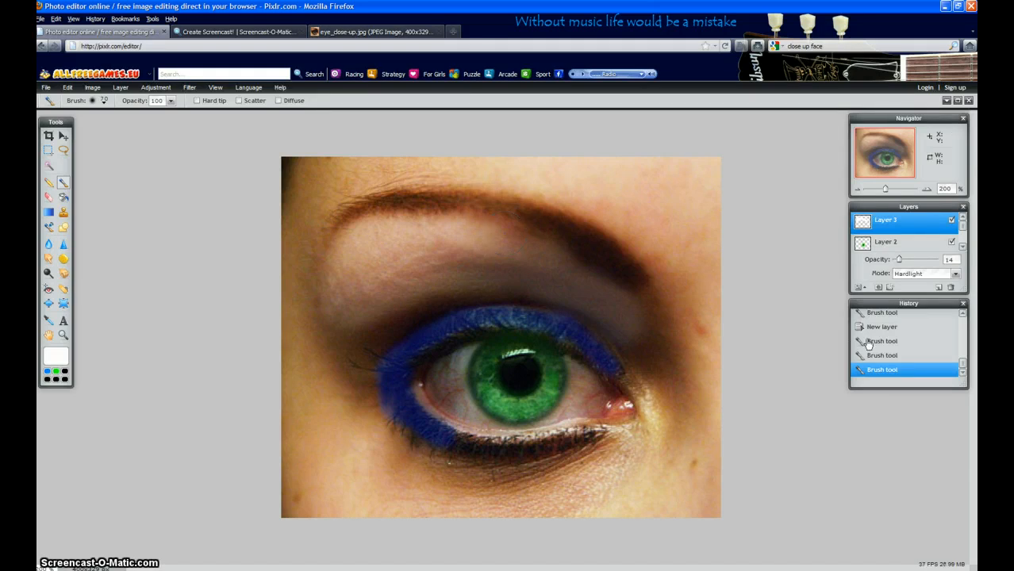
key("ctrl+z")
key("ctrl+z")
key("ctrl+z")
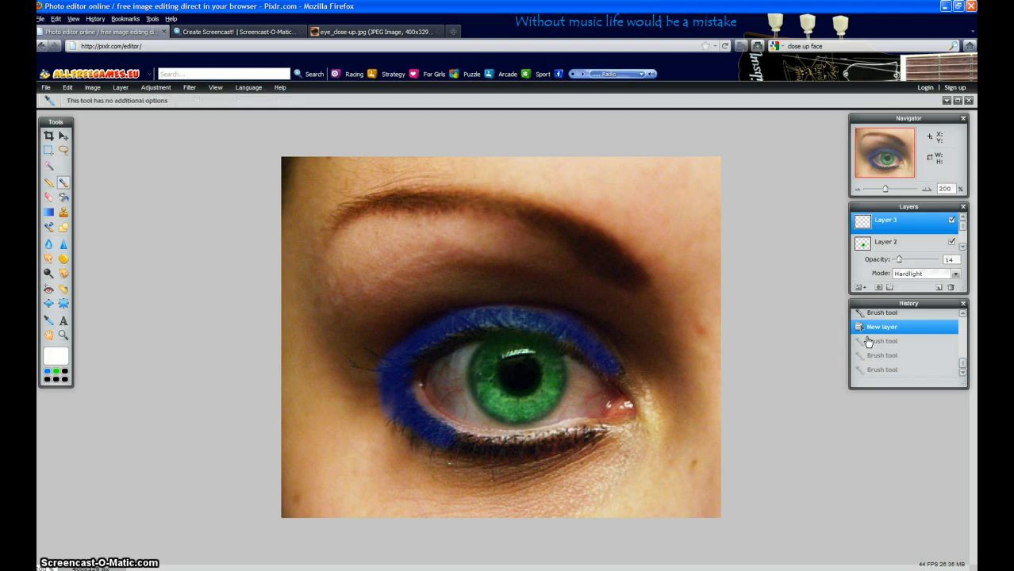
key("ctrl+y")
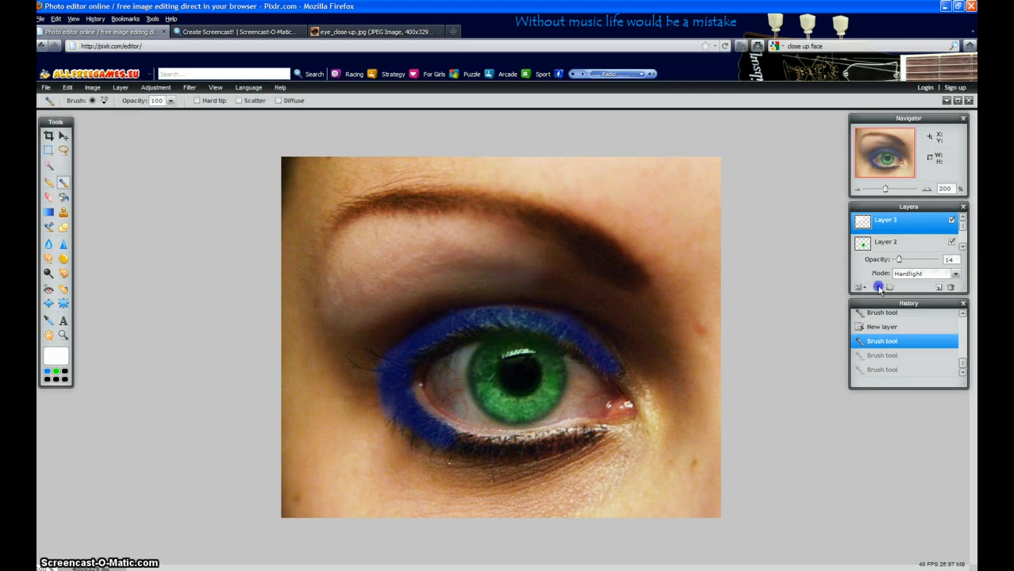
Try adding a layer mask to the white highlight layer, and undo it.
left_click(878, 287)
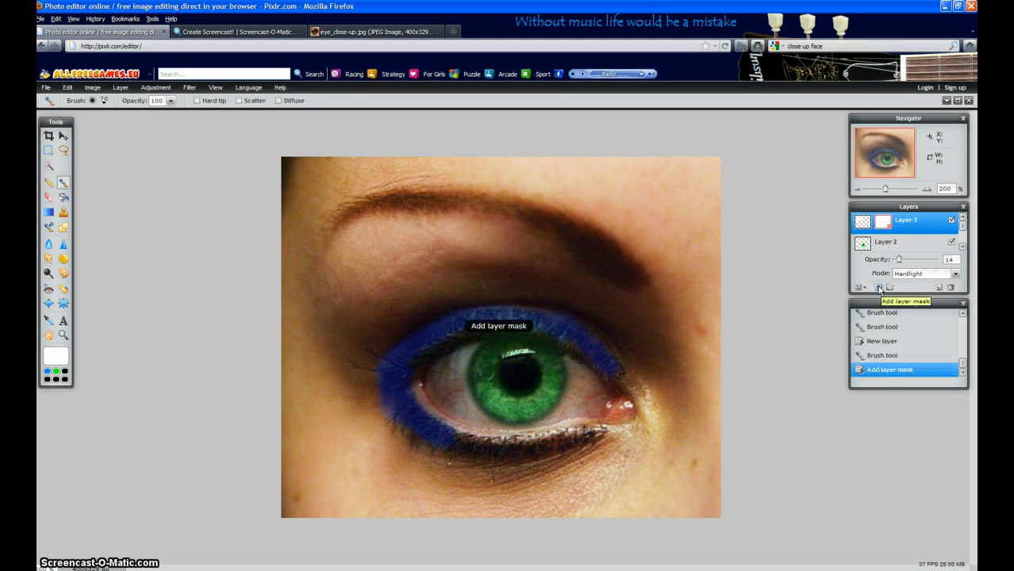
right_click(890, 222)
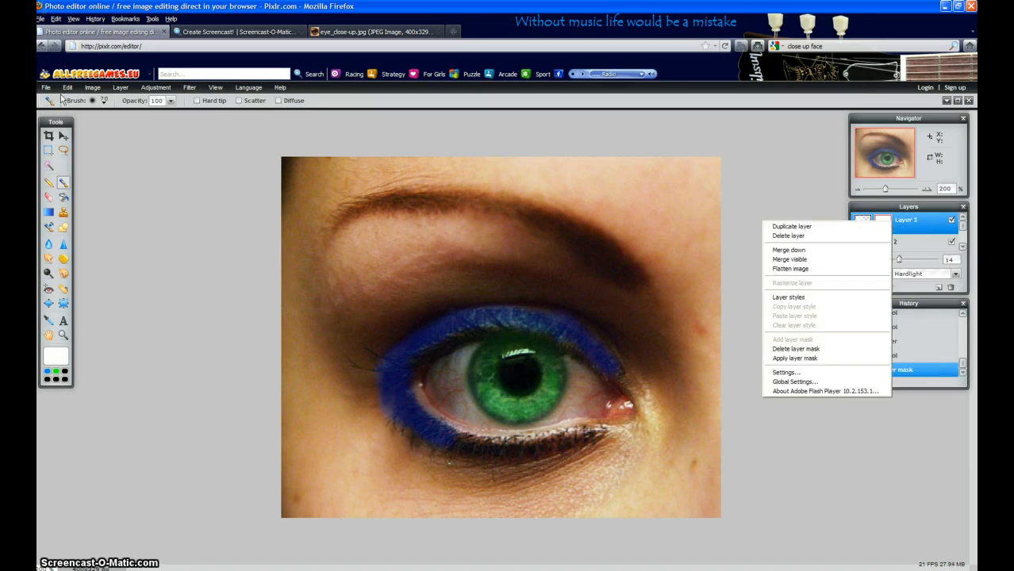
left_click(68, 87)
left_click(73, 99)
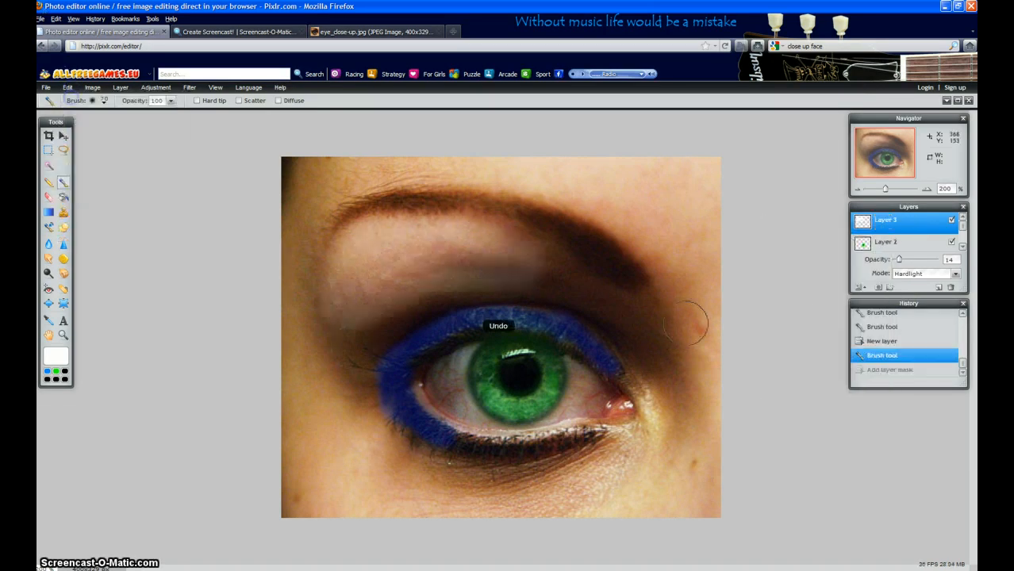
Try the drop shadow, inner shadow, bevel, outer glow and inner glow layer styles on the white highlight layer.
left_click(889, 288)
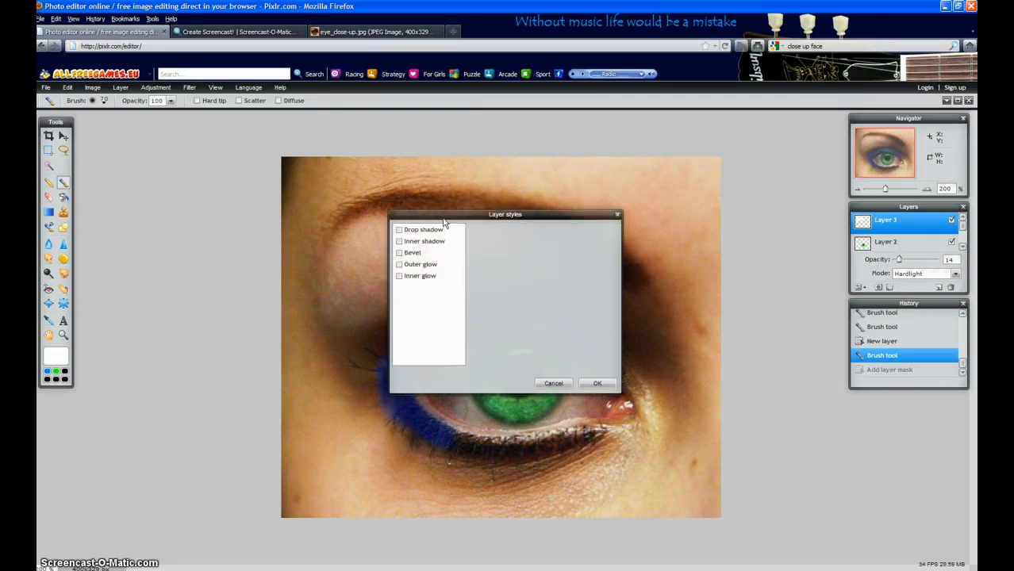
left_click_drag(446, 215, 148, 249)
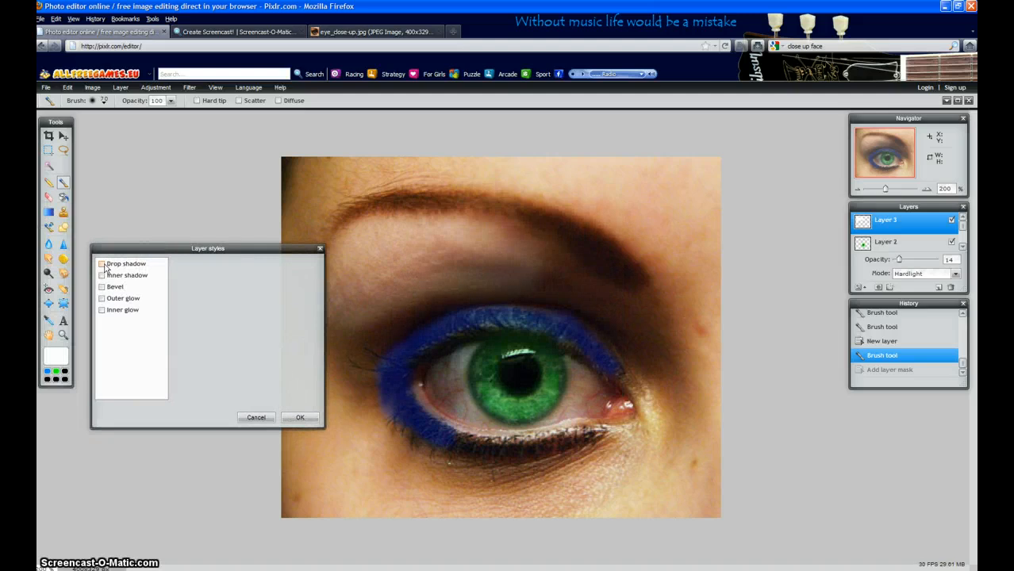
left_click(102, 263)
left_click(101, 275)
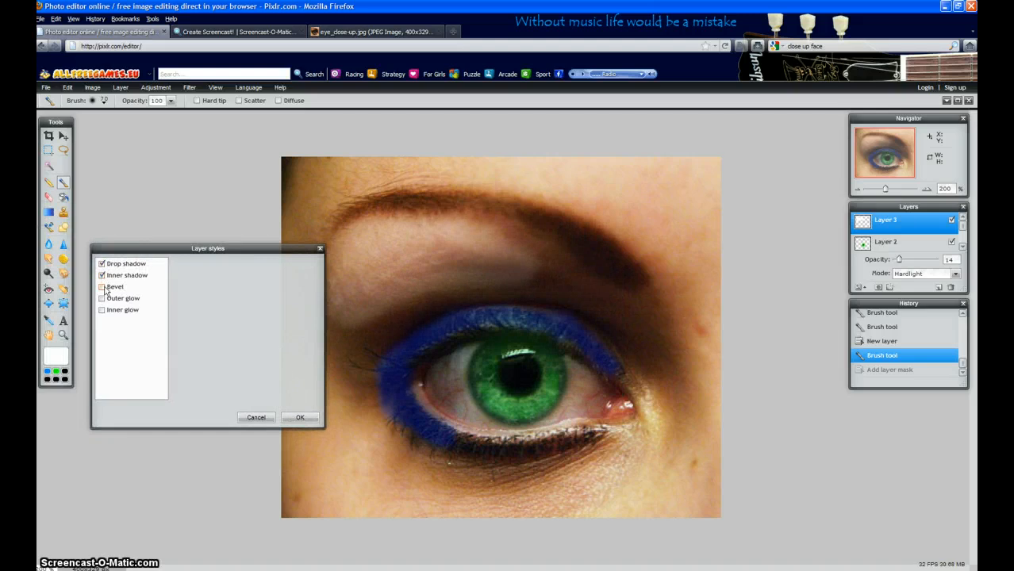
left_click(101, 286)
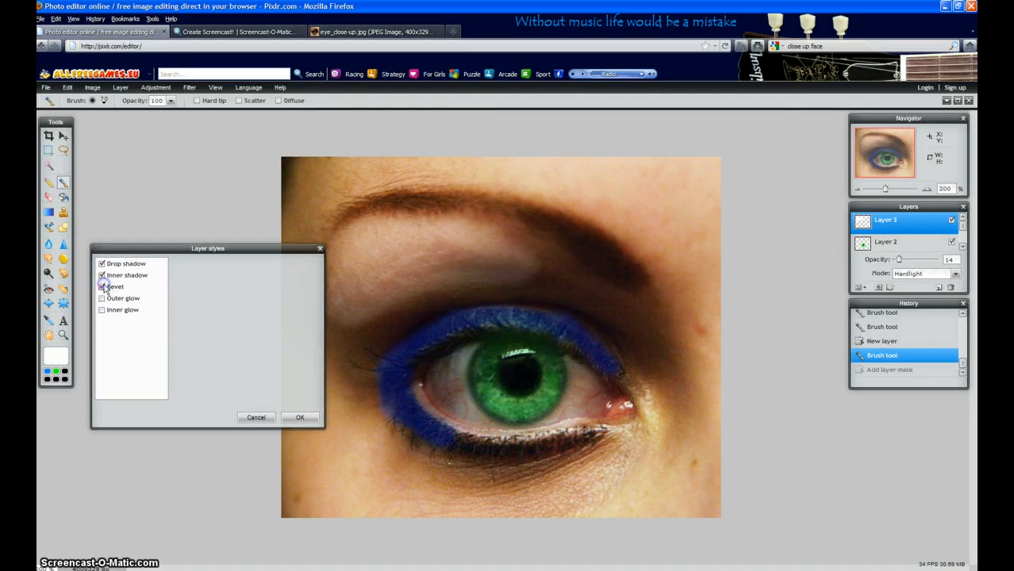
left_click(101, 298)
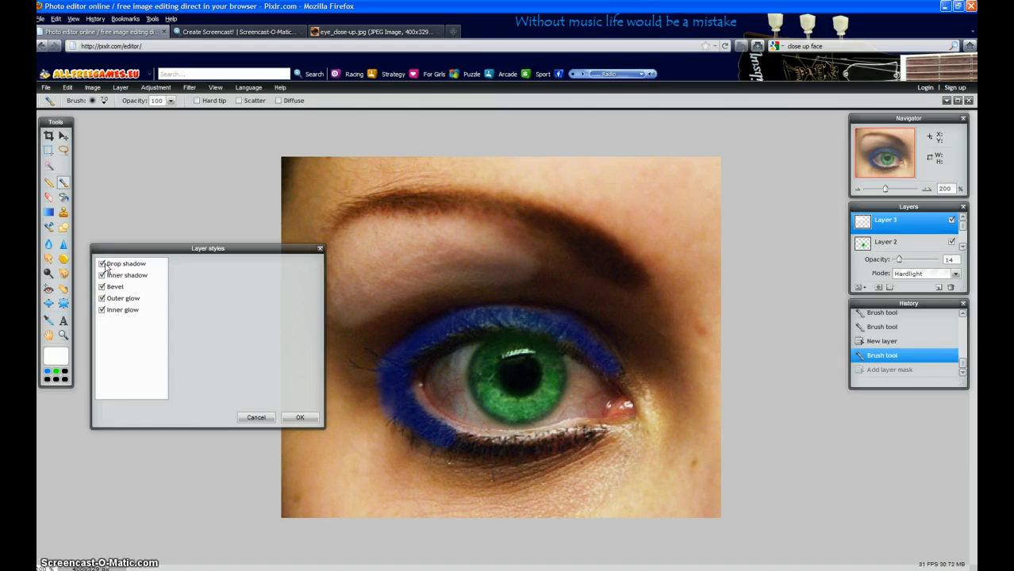
Turn off all the layer styles, briefly retry the outer and inner glow, and cancel the style changes.
left_click(102, 263)
left_click(101, 274)
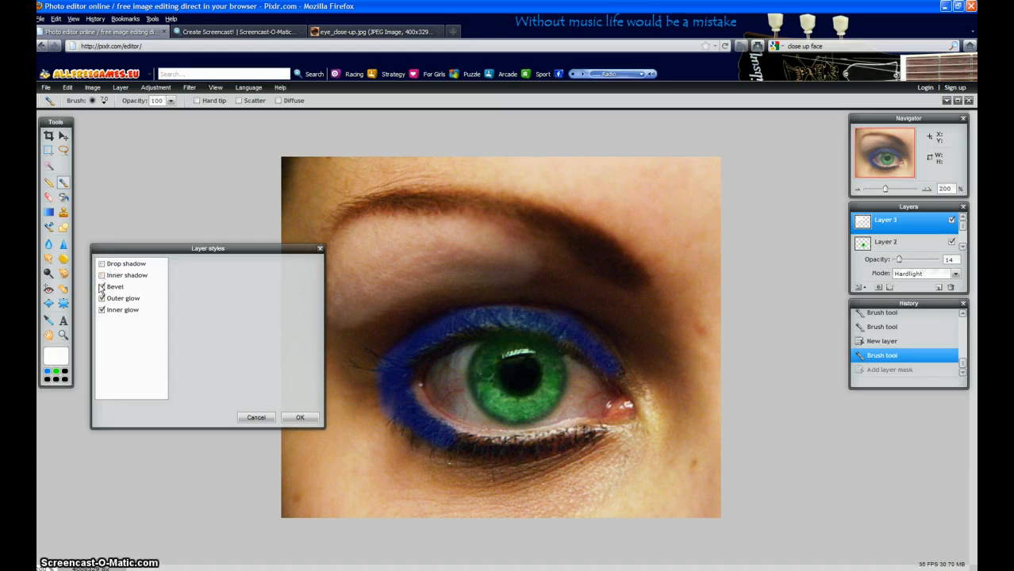
left_click(101, 286)
left_click(101, 298)
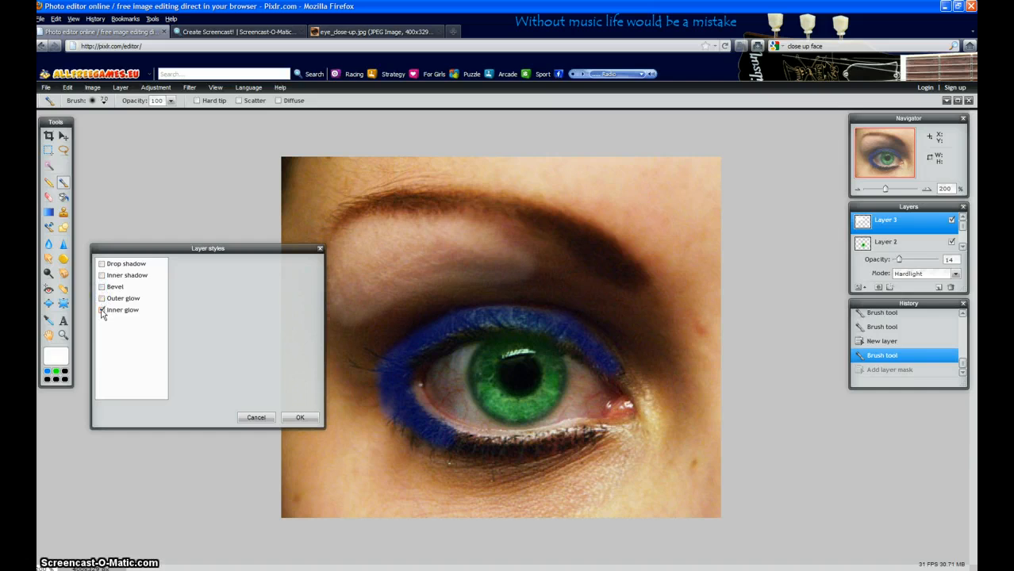
left_click(102, 310)
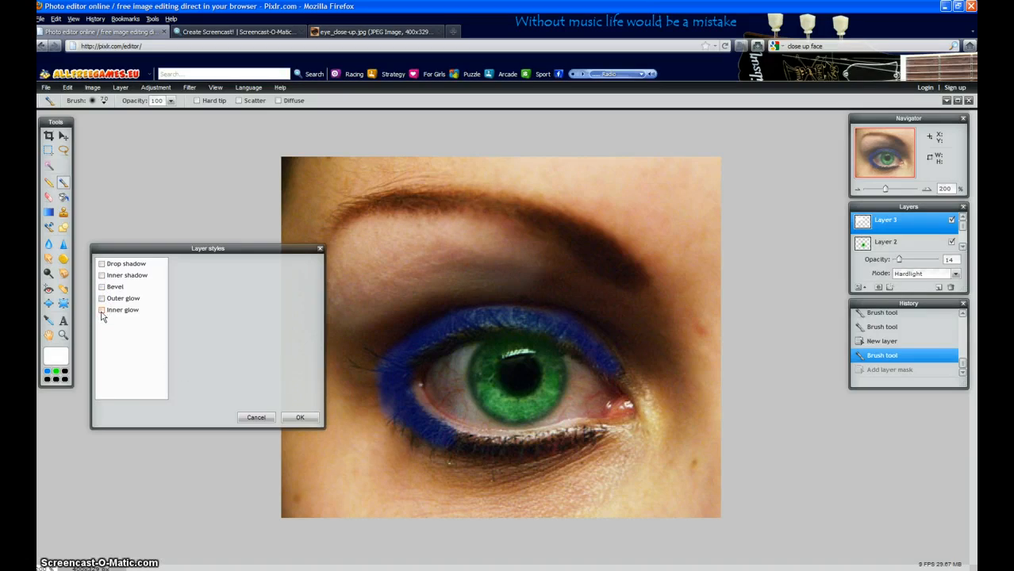
double_click(101, 311)
left_click(103, 310)
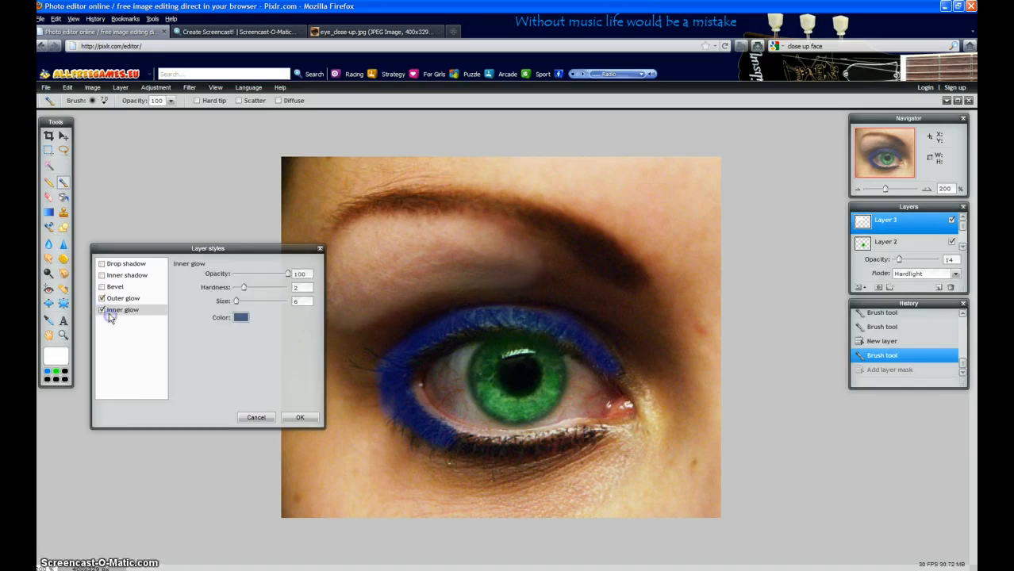
left_click(101, 310)
left_click(101, 299)
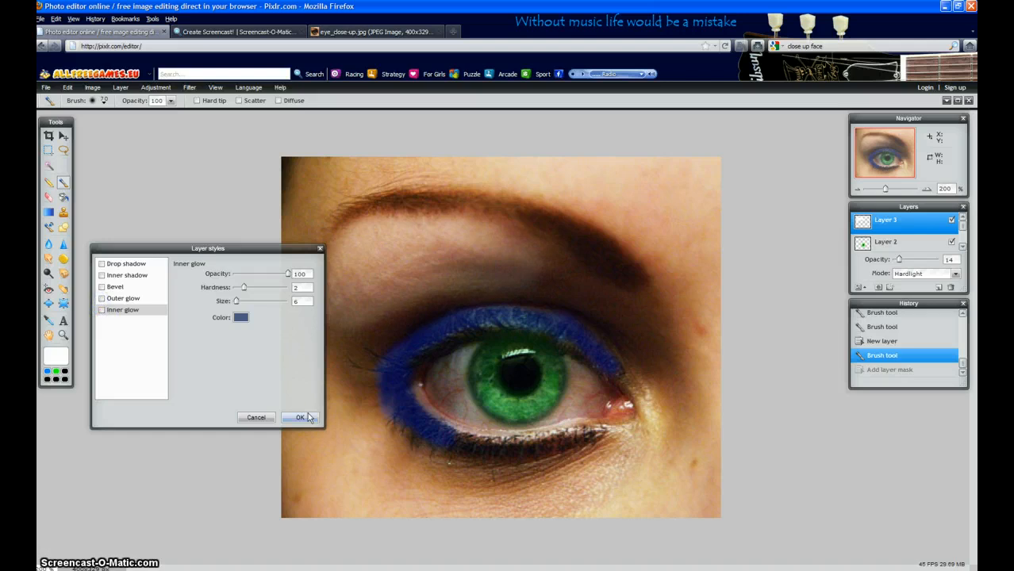
left_click(266, 418)
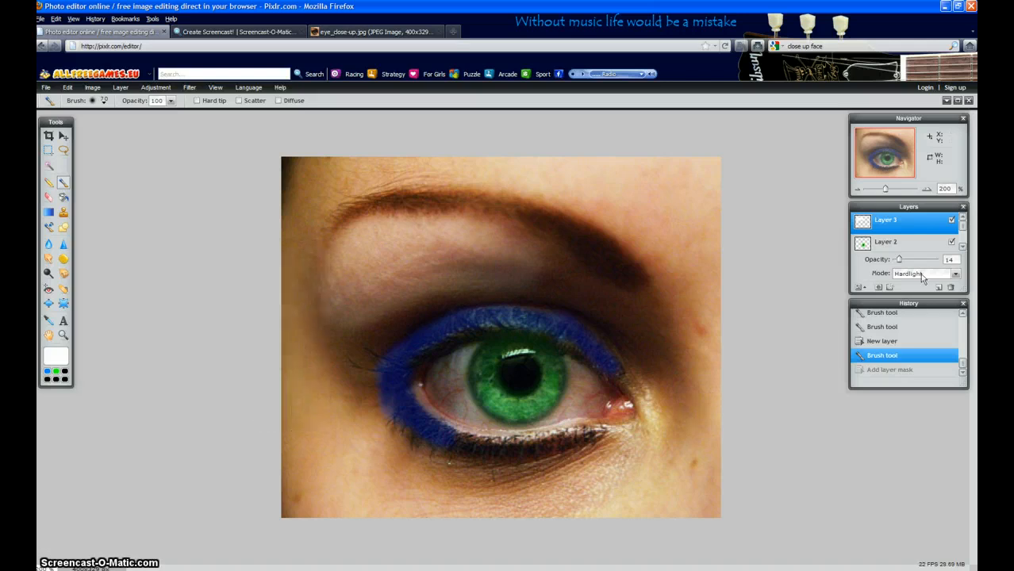
Apply the drop shadow, inner shadow, bevel, outer glow and inner glow layer styles to the green iris layer, Layer 2.
left_click(909, 249)
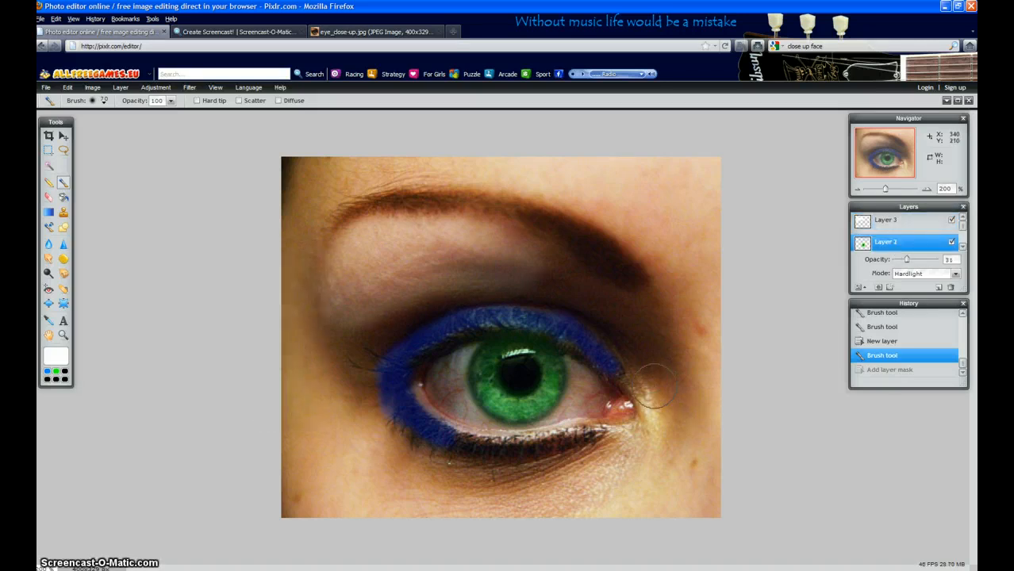
left_click(888, 289)
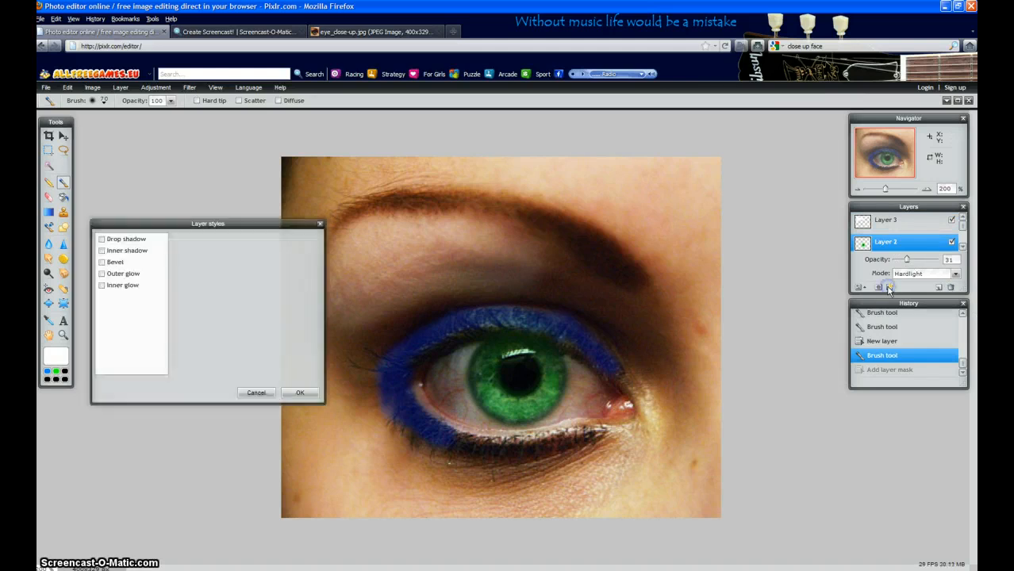
left_click(101, 239)
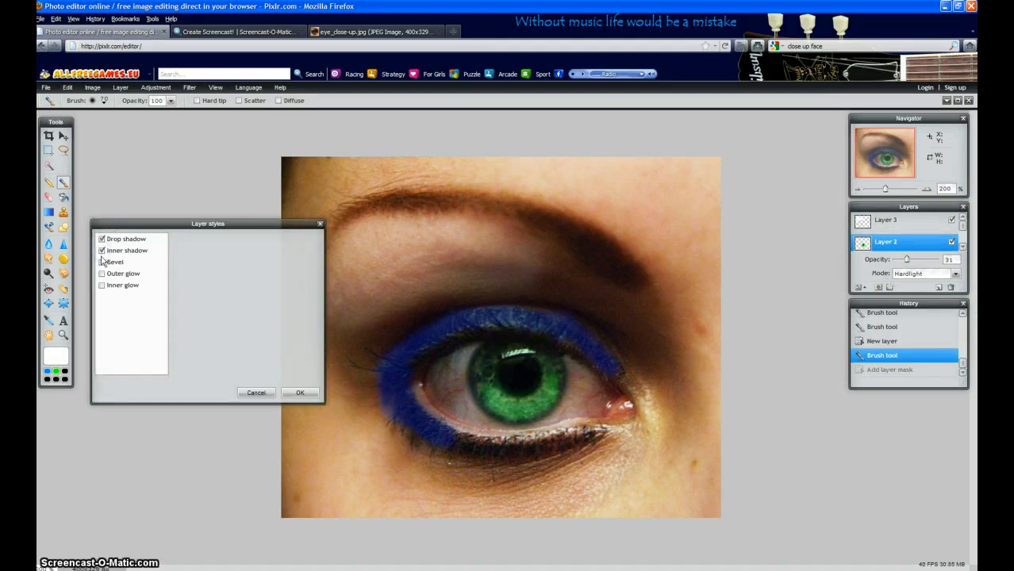
left_click(101, 251)
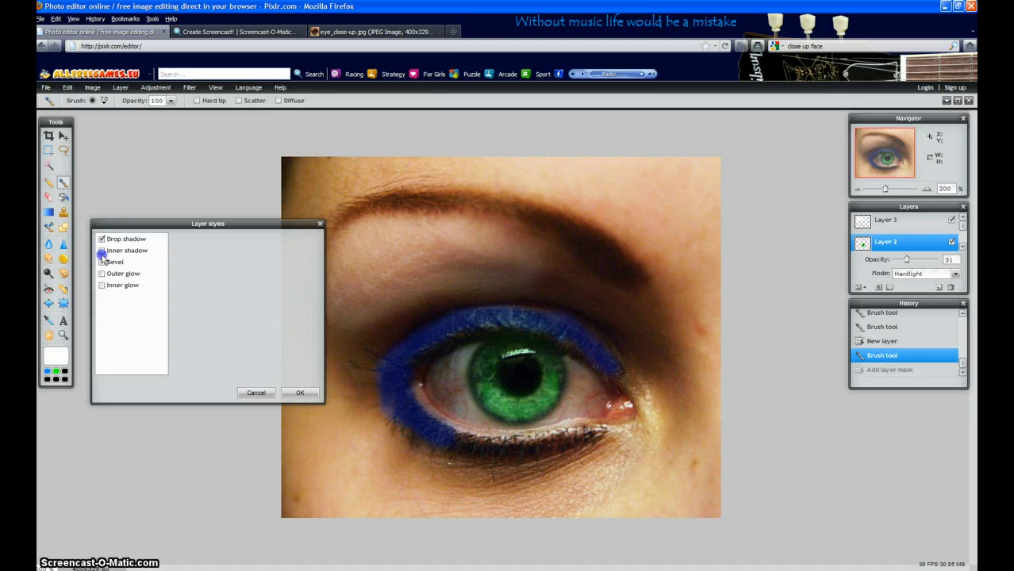
left_click(100, 250)
left_click(101, 261)
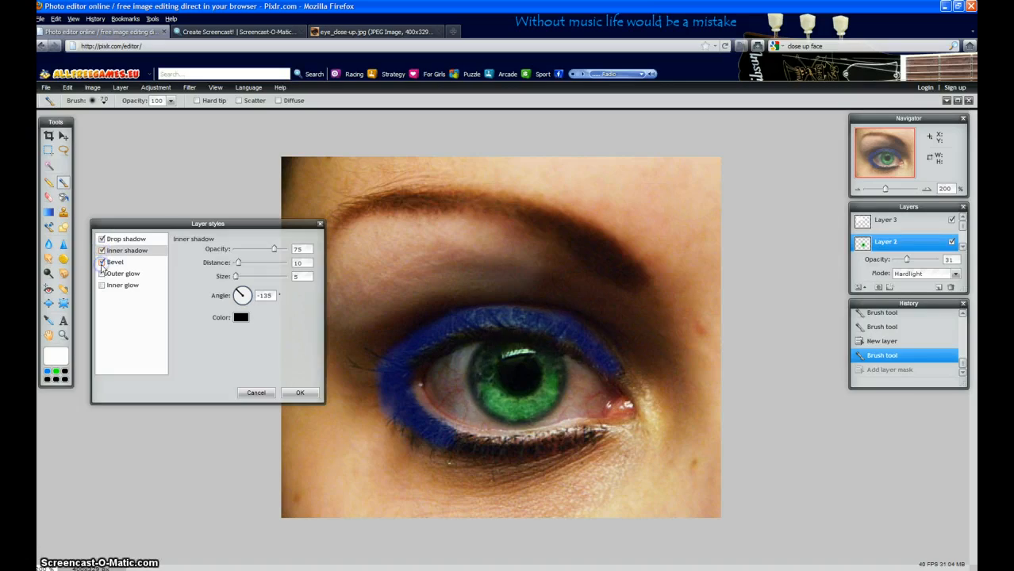
left_click(102, 274)
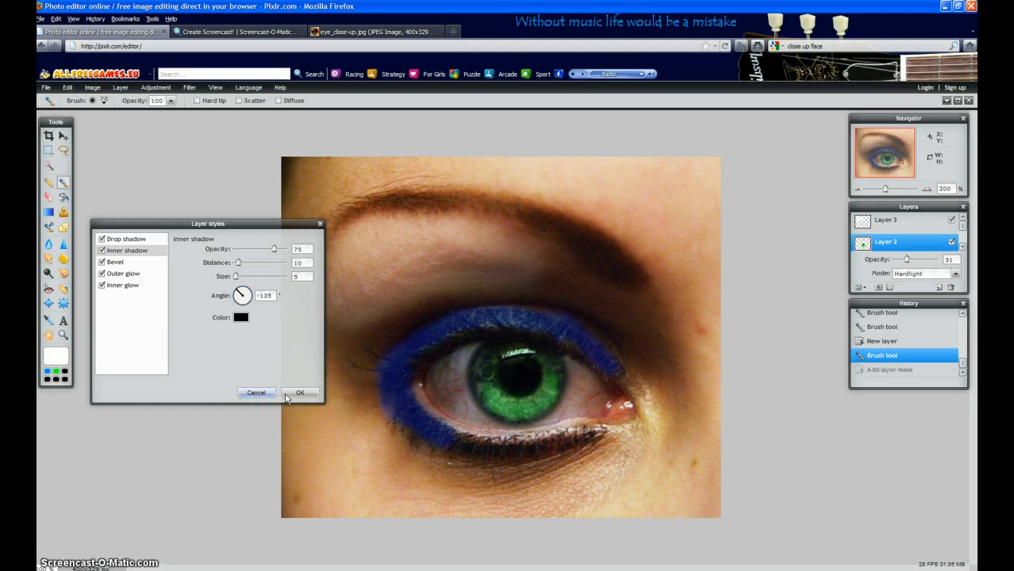
left_click(289, 393)
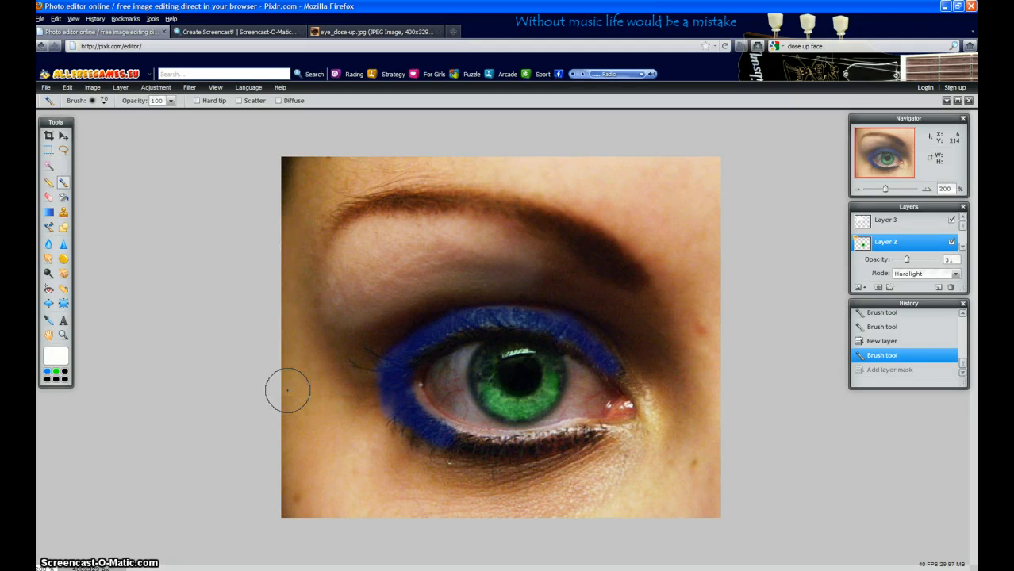
Retouch the outer edge of the green iris on Layer 2 using the Clone stamp with a soft 30-pixel brush.
left_click(63, 214)
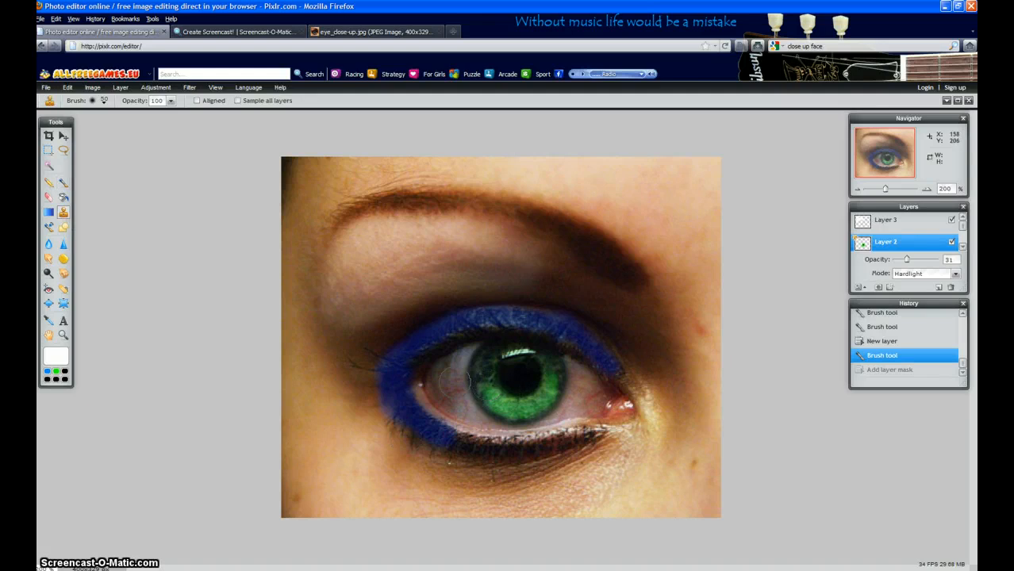
left_click(96, 101)
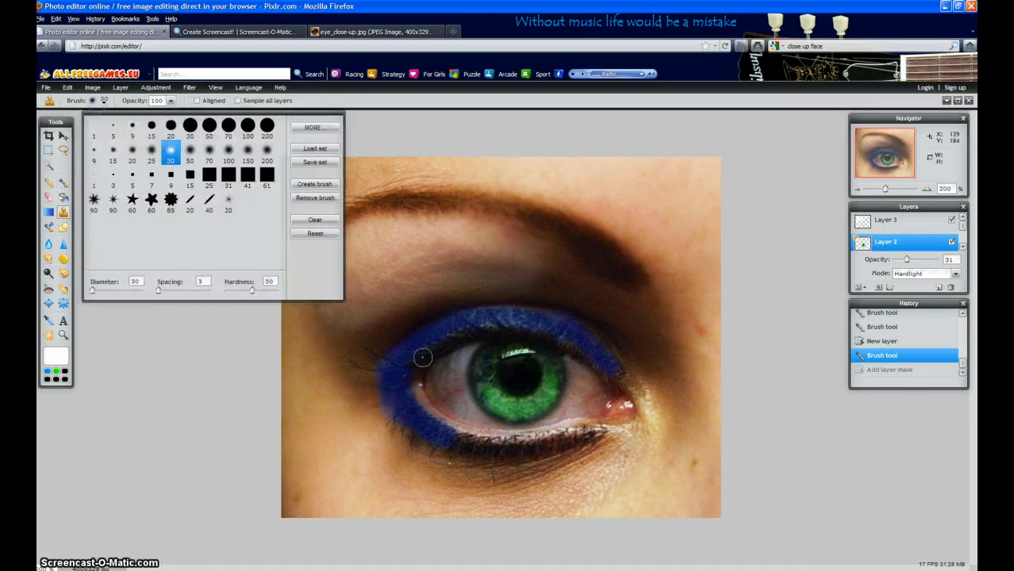
left_click(211, 385)
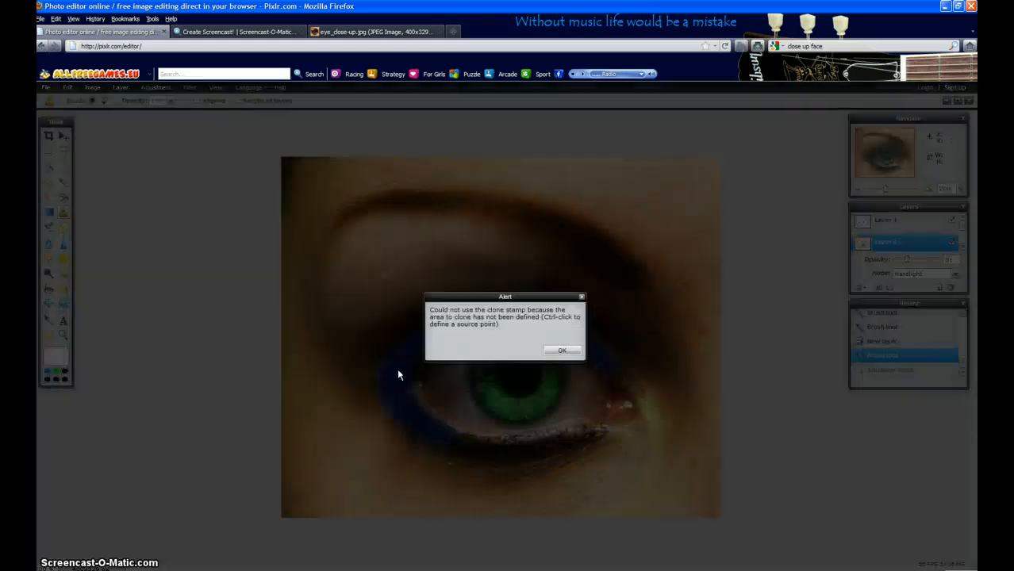
left_click(571, 352)
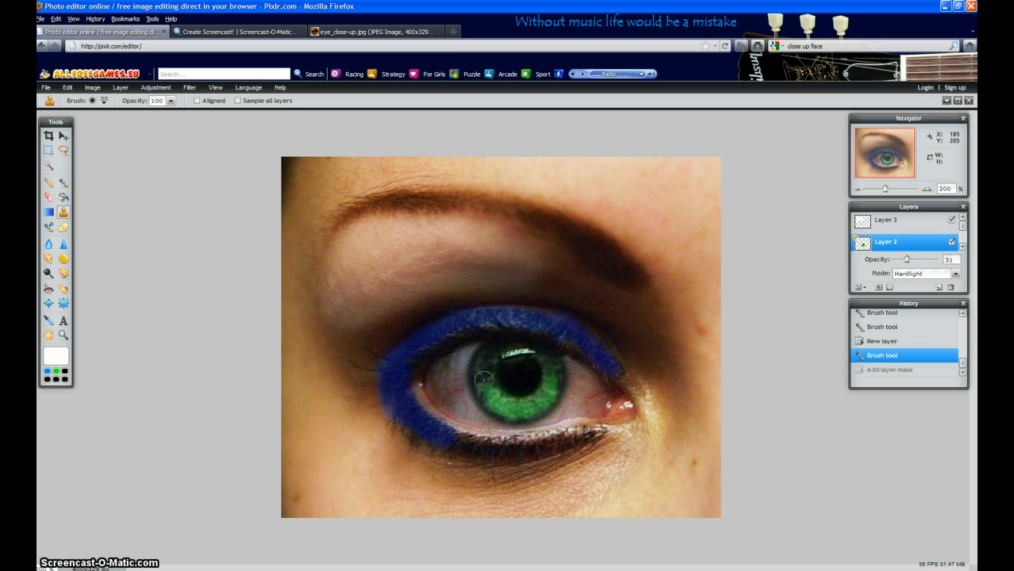
left_click(484, 381)
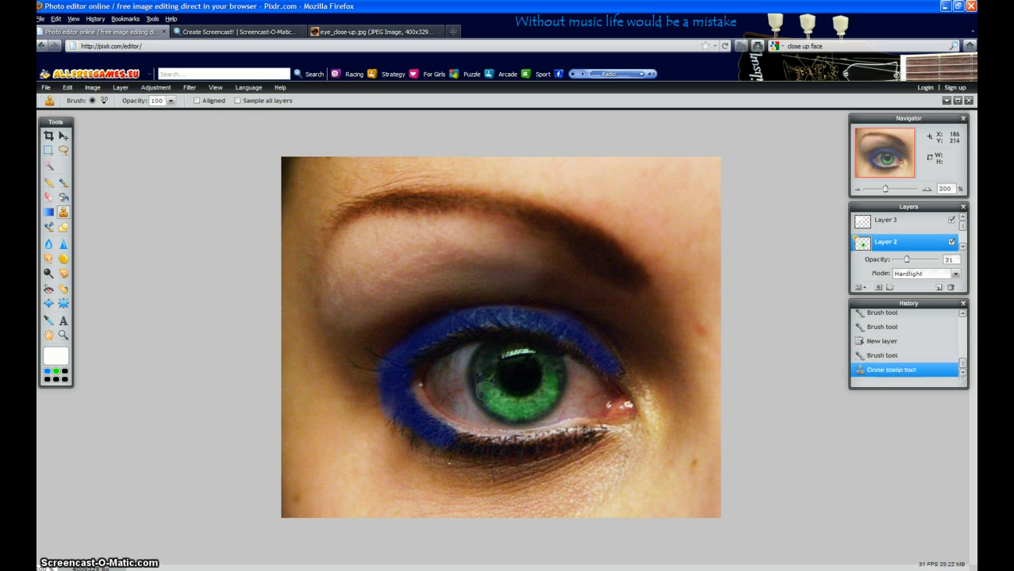
left_click(495, 396)
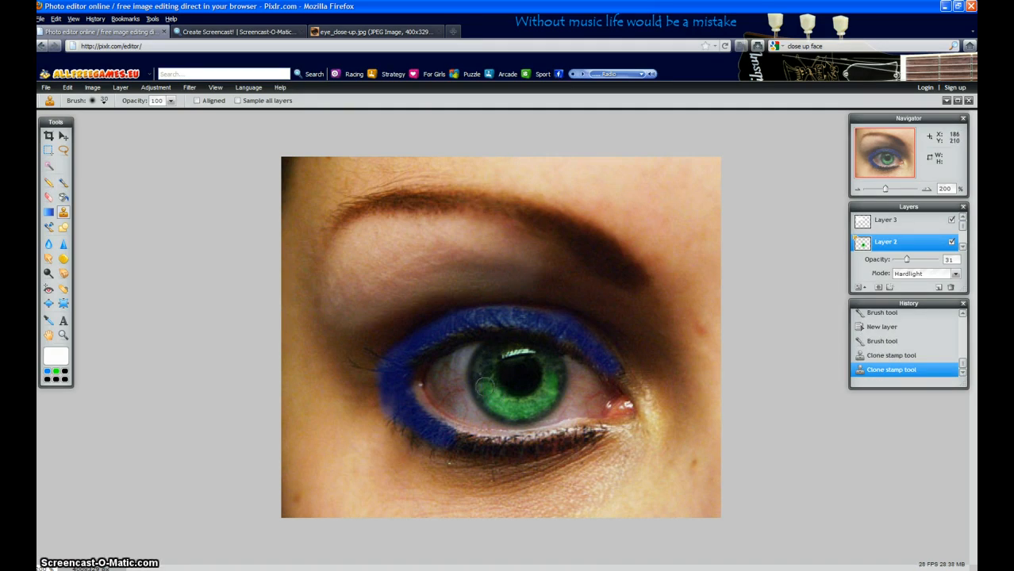
left_click(485, 386)
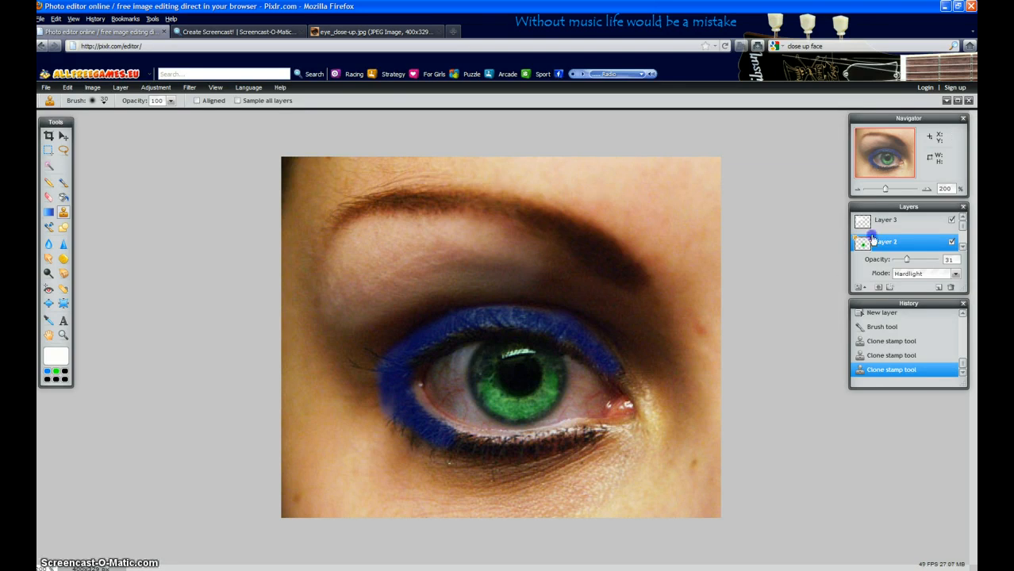
Add a new layer above Layer 3 and prepare the Brush tool with a soft 20-pixel tip.
left_click(872, 228)
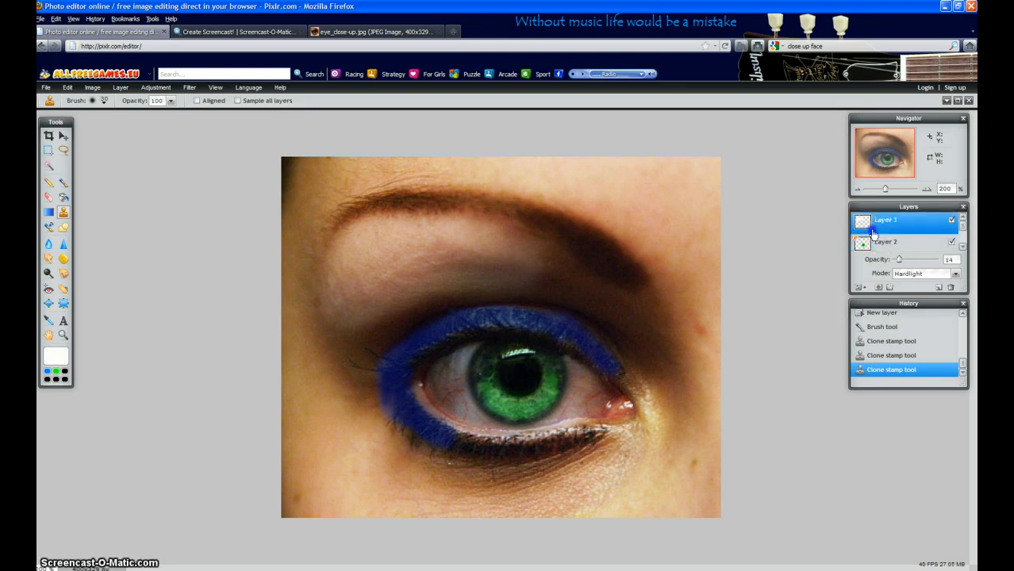
left_click(937, 289)
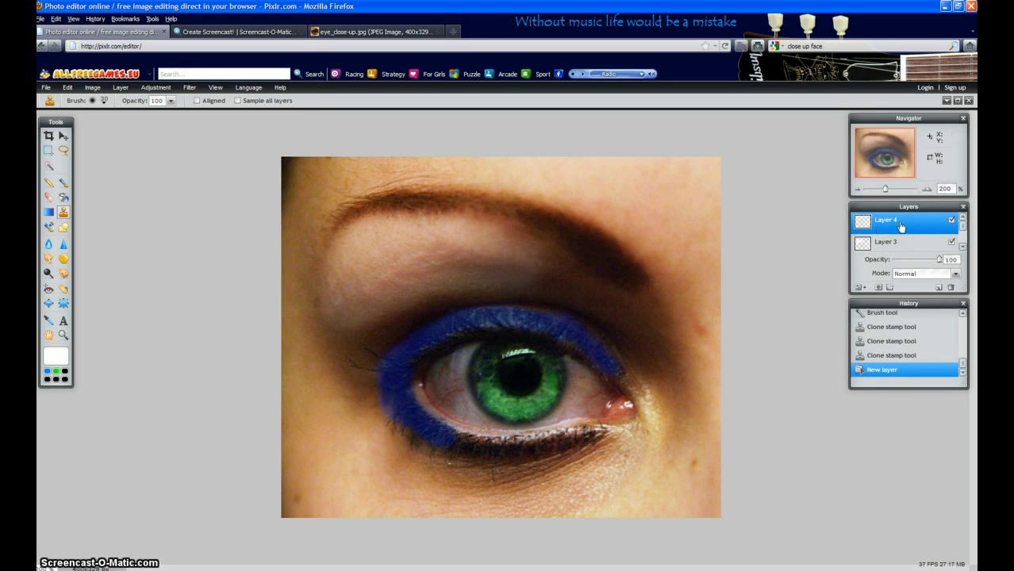
left_click(64, 182)
left_click(104, 101)
left_click(132, 151)
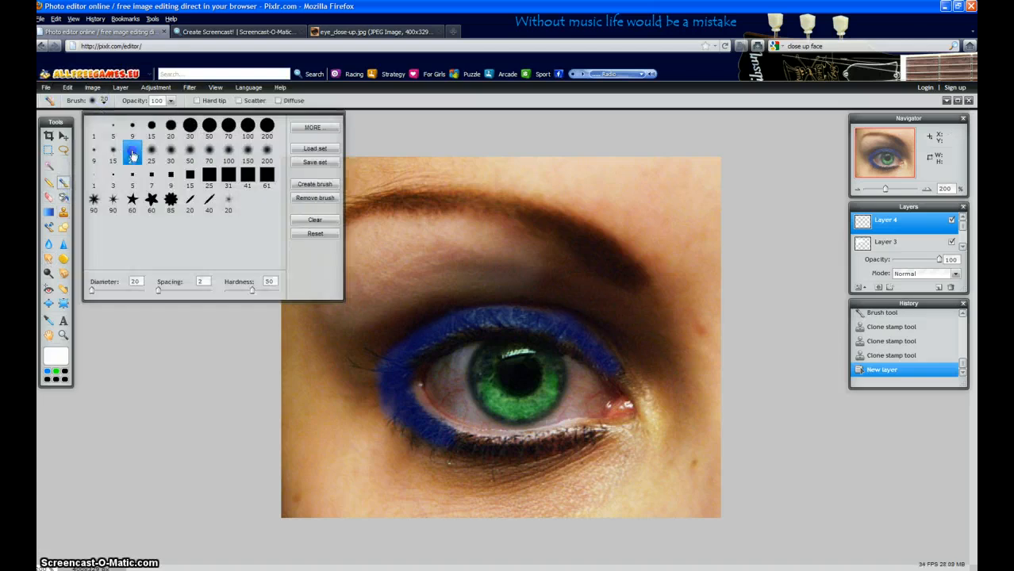
left_click(212, 432)
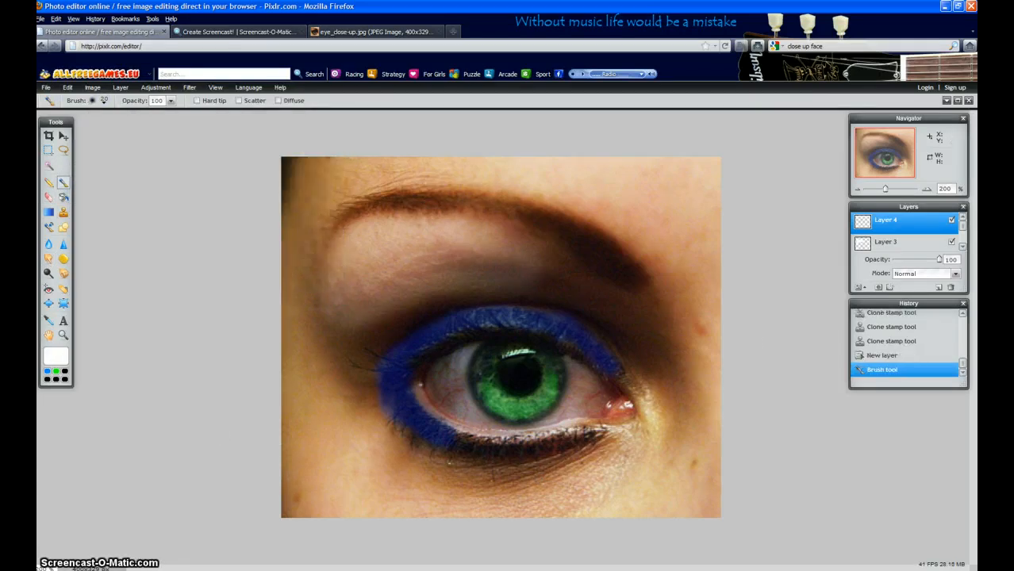
Paint a white line around the eye's inner corner and along the lower lash line up to the blue eyeshadow.
mouse_move(625, 381)
left_mouse_down()
mouse_move(646, 417)
mouse_move(598, 428)
left_mouse_up()
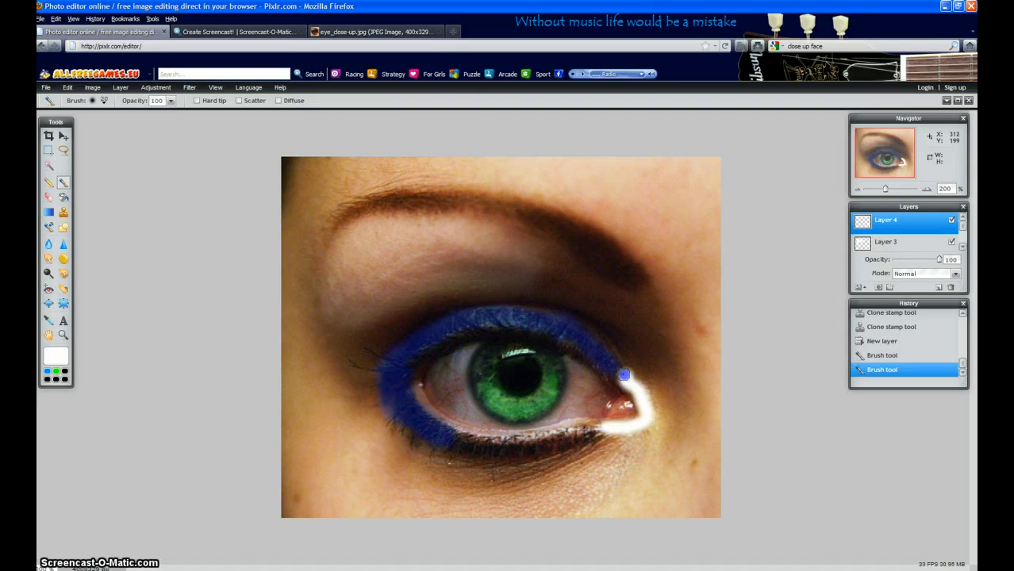
left_click_drag(626, 378, 635, 401)
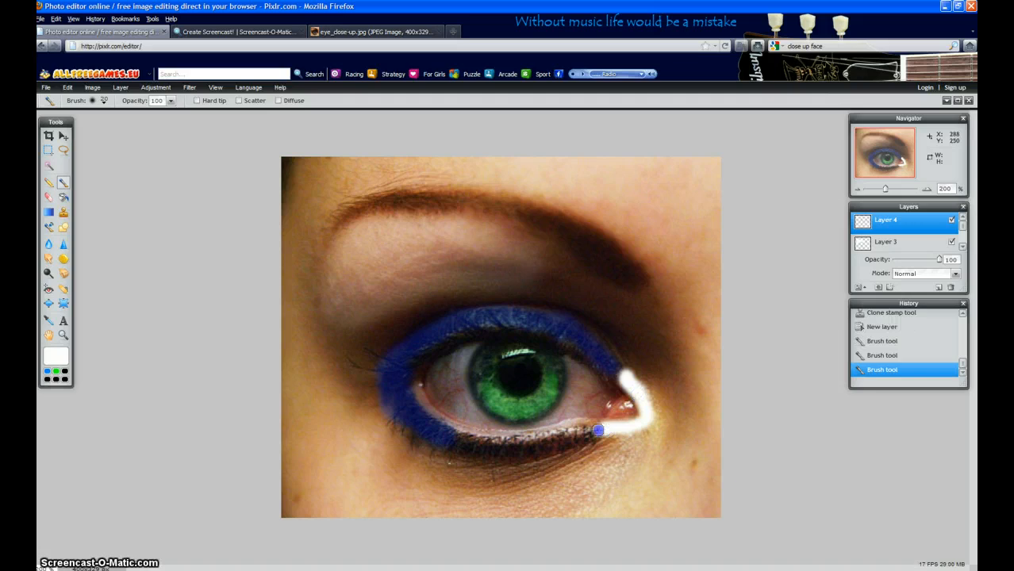
left_click_drag(590, 431, 458, 441)
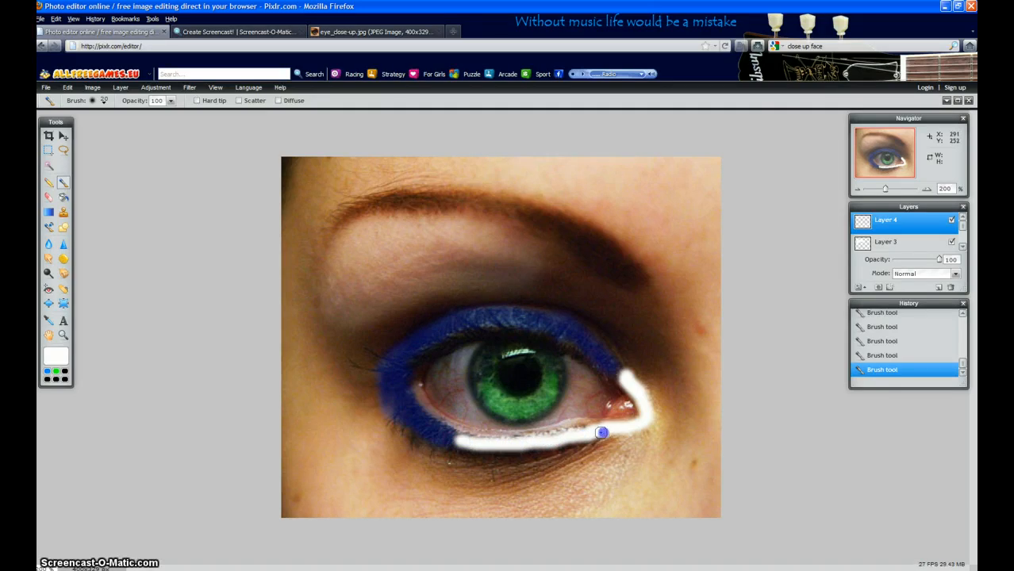
left_click_drag(565, 441, 469, 444)
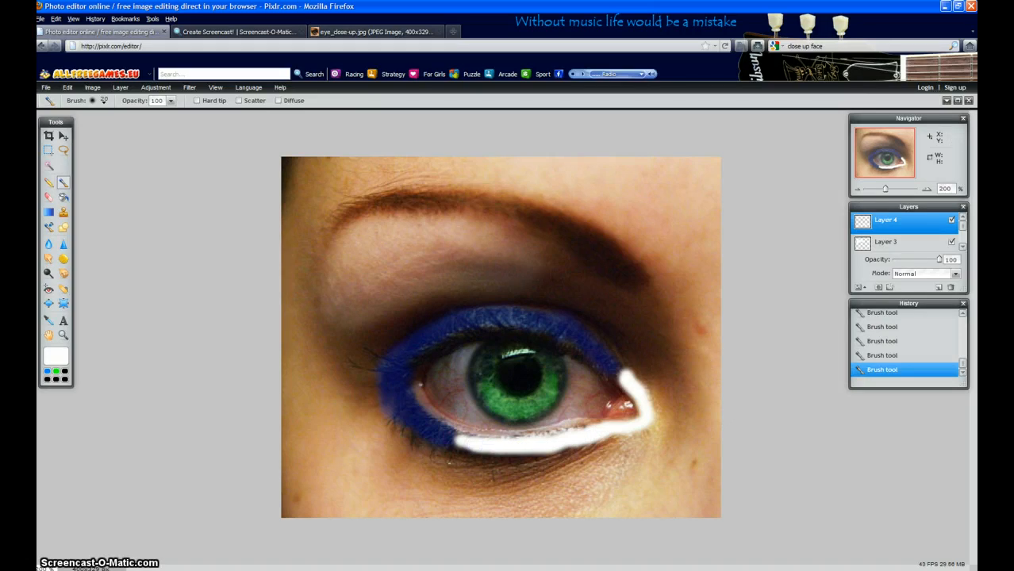
Blend the white lower-lid layer with Hardlight mode at 9 opacity.
left_click(957, 273)
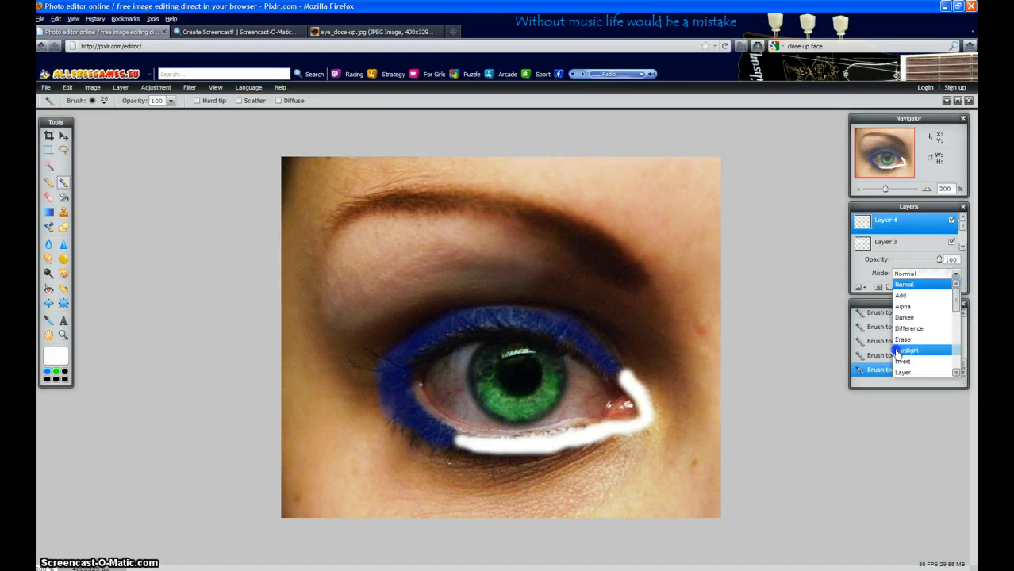
left_click(897, 354)
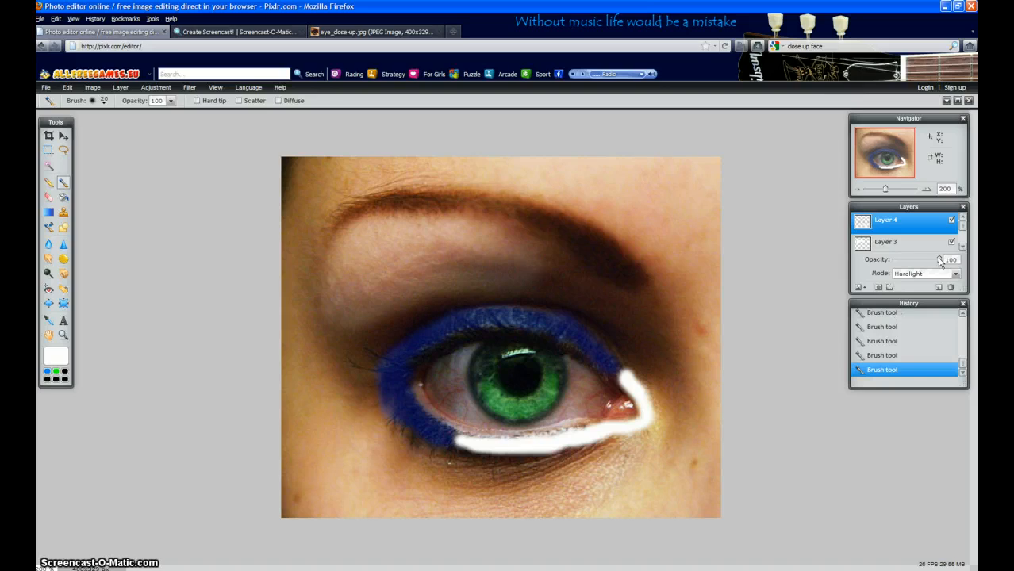
left_click_drag(938, 261, 897, 262)
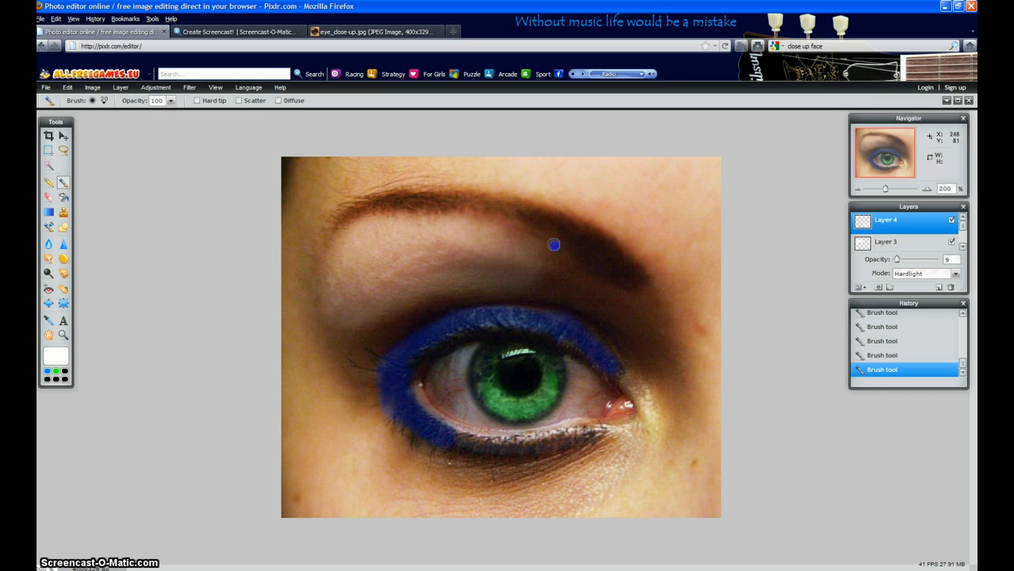
Try a short white brush stroke just beneath the eyebrow, and undo it.
left_click_drag(554, 244, 568, 260)
key("alt")
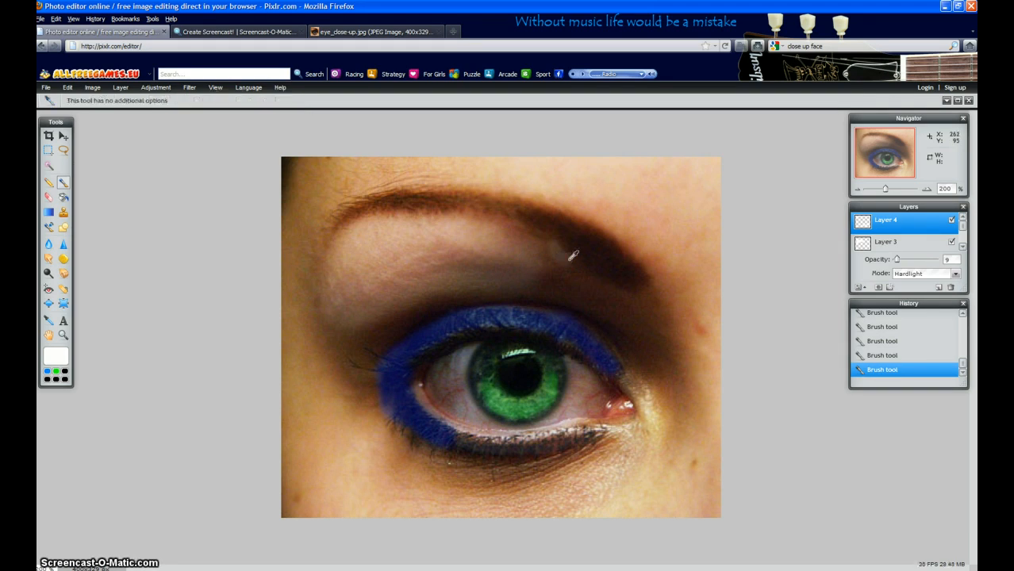
key("ctrl+z")
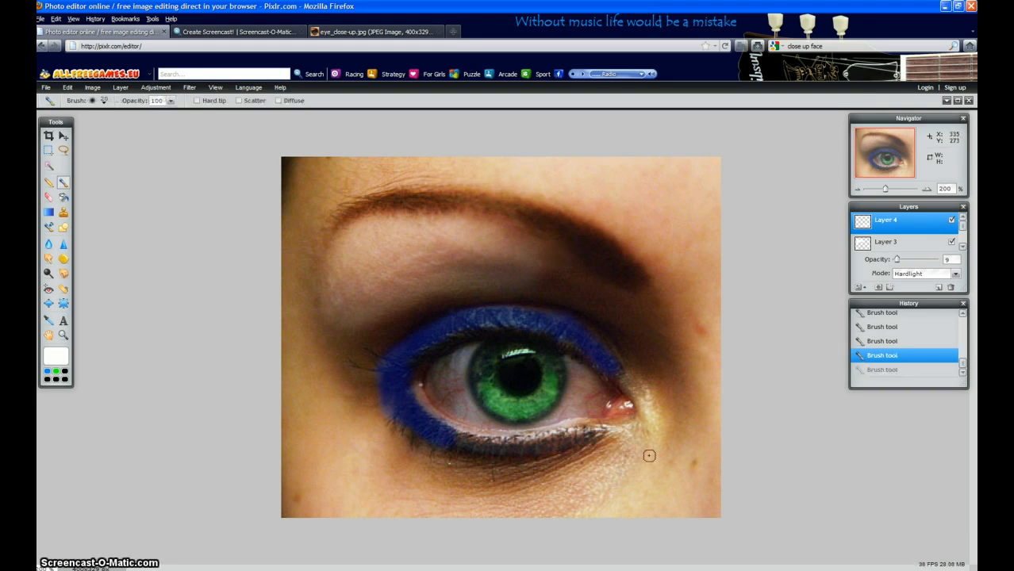
Add another new layer, choose a soft 30-pixel brush, and sample the light skin tone below the eye's outer corner.
left_click(937, 287)
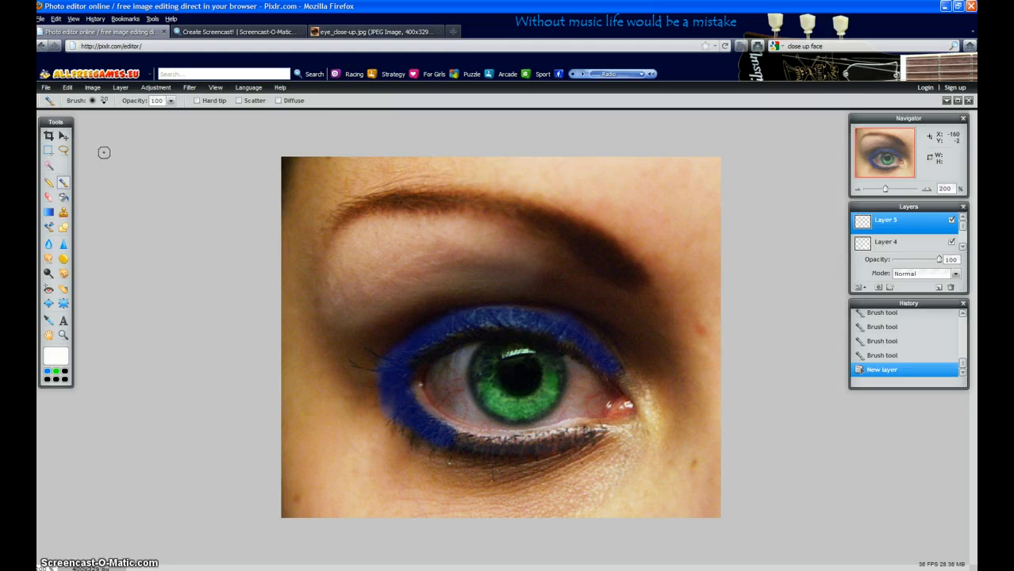
left_click(100, 101)
left_click(167, 152)
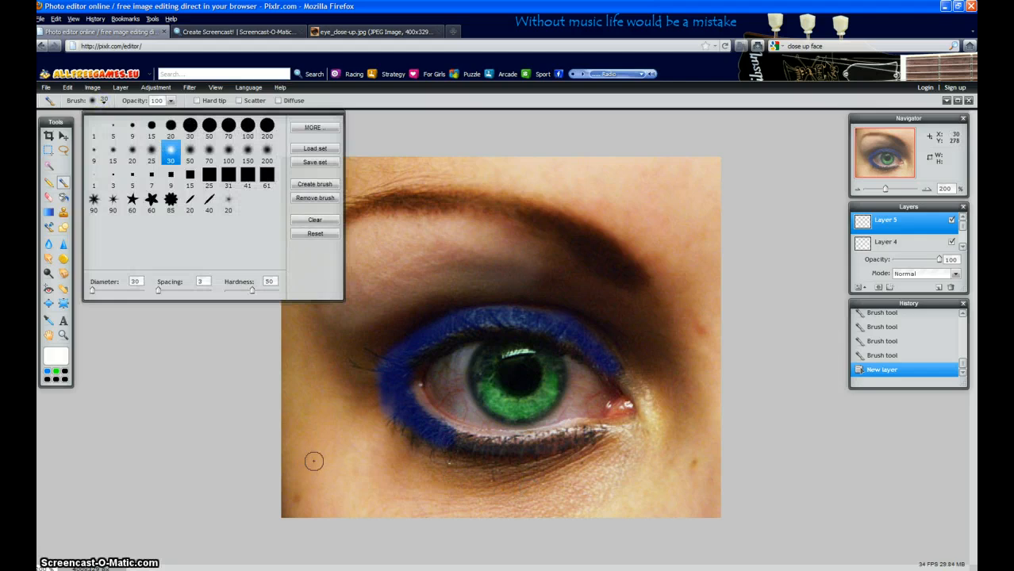
left_click(164, 502)
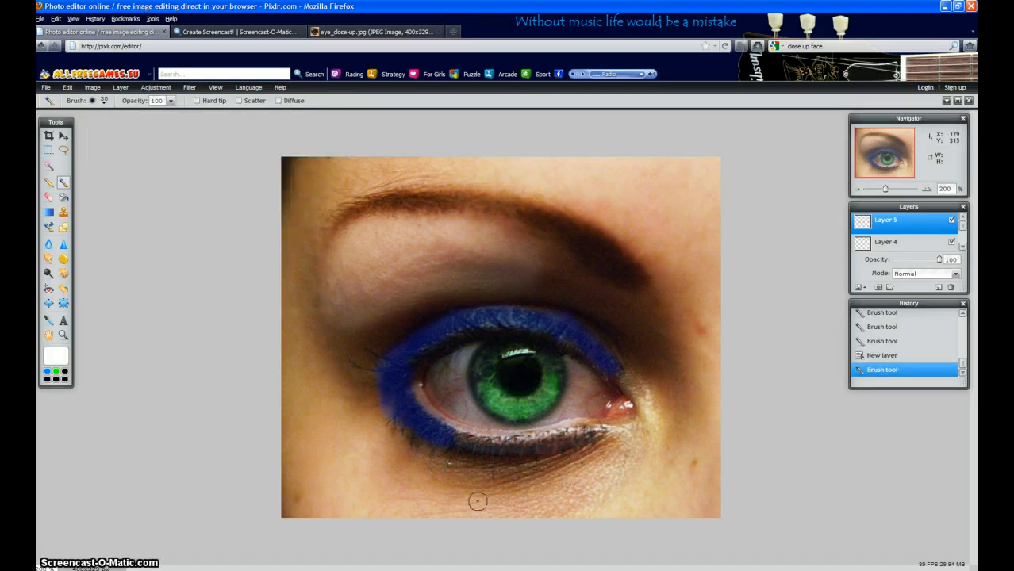
left_click(332, 447, "alt")
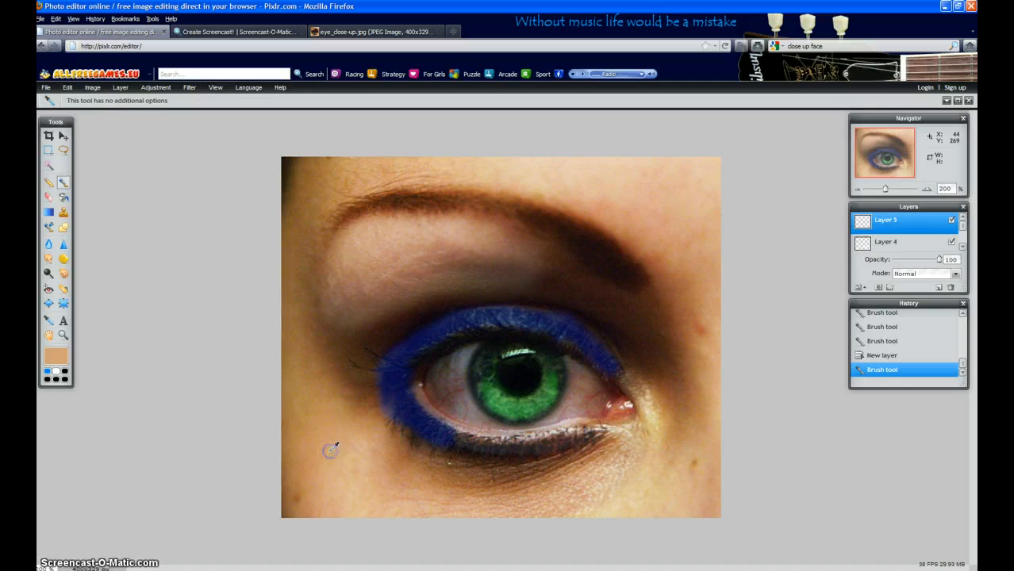
Brush the sampled skin tone over the dark area below the eye with the brush opacity reduced to 17.
left_click_drag(454, 473, 479, 474)
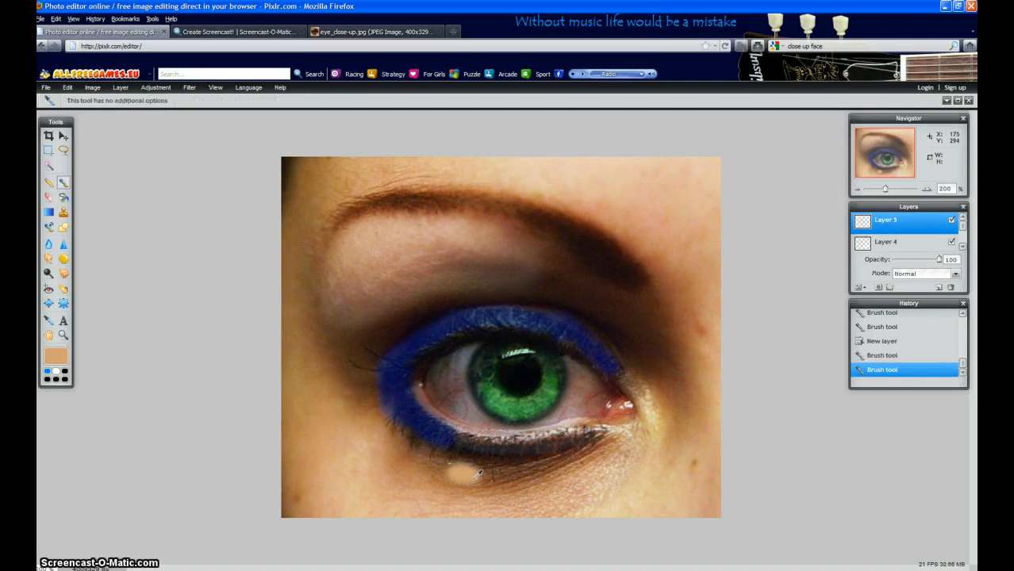
key("ctrl+z")
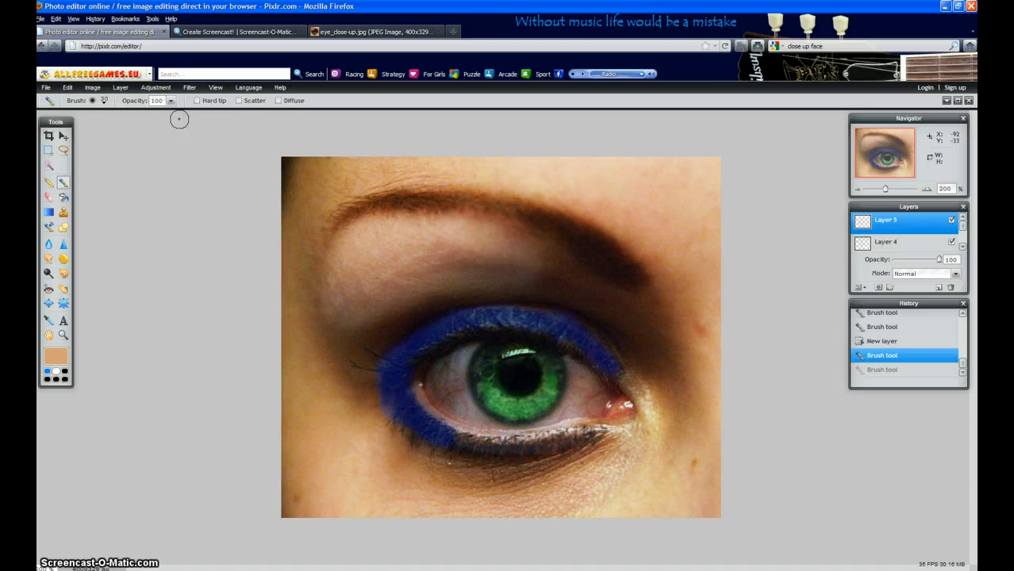
left_click(171, 101)
left_click(127, 112)
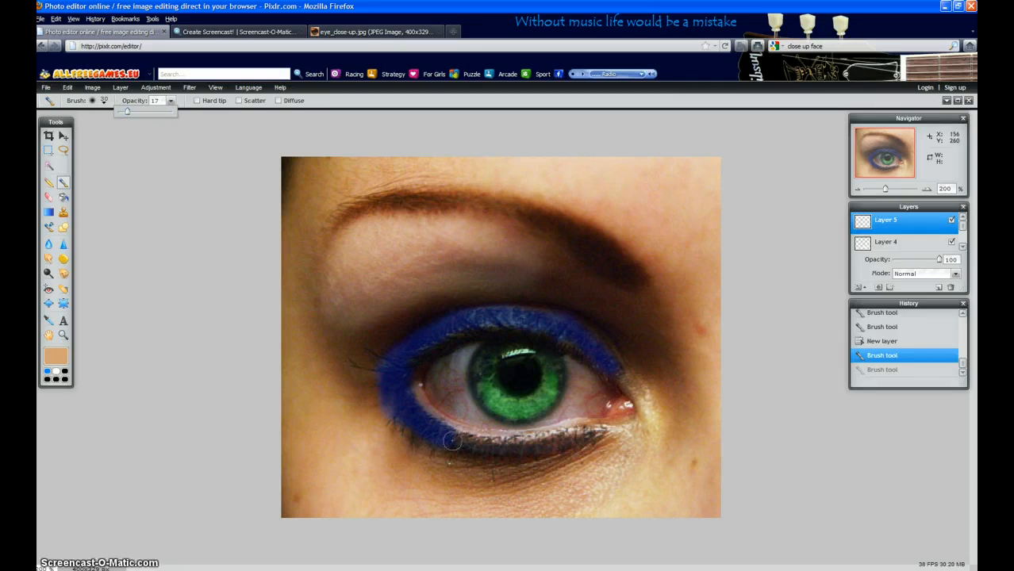
mouse_move(420, 452)
left_mouse_down()
mouse_move(523, 470)
mouse_move(597, 444)
mouse_move(543, 475)
mouse_move(467, 472)
mouse_move(468, 482)
left_mouse_up()
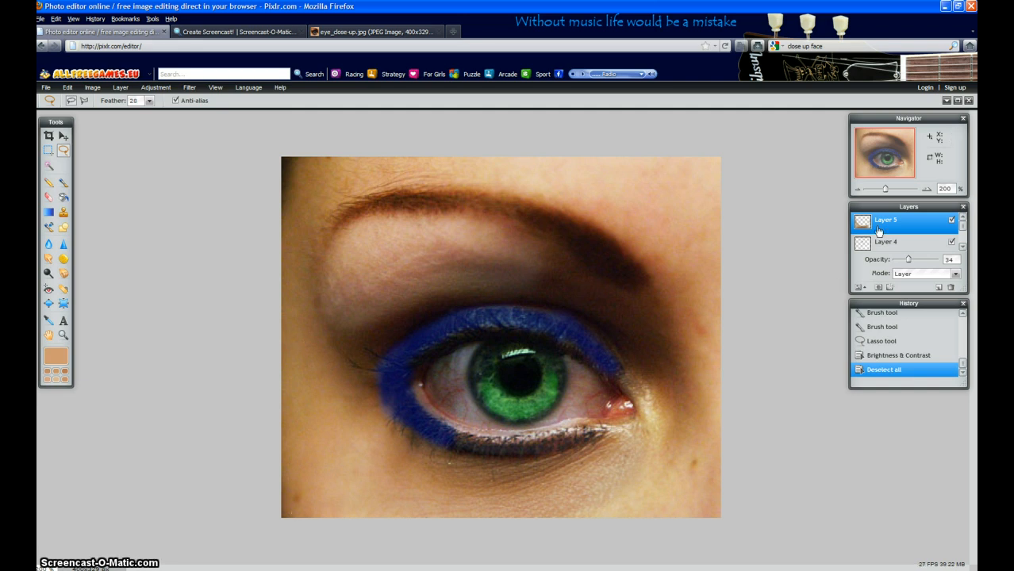
Keep the skin-tone layer, Layer 5, on the Layer blend mode.
left_click(956, 272)
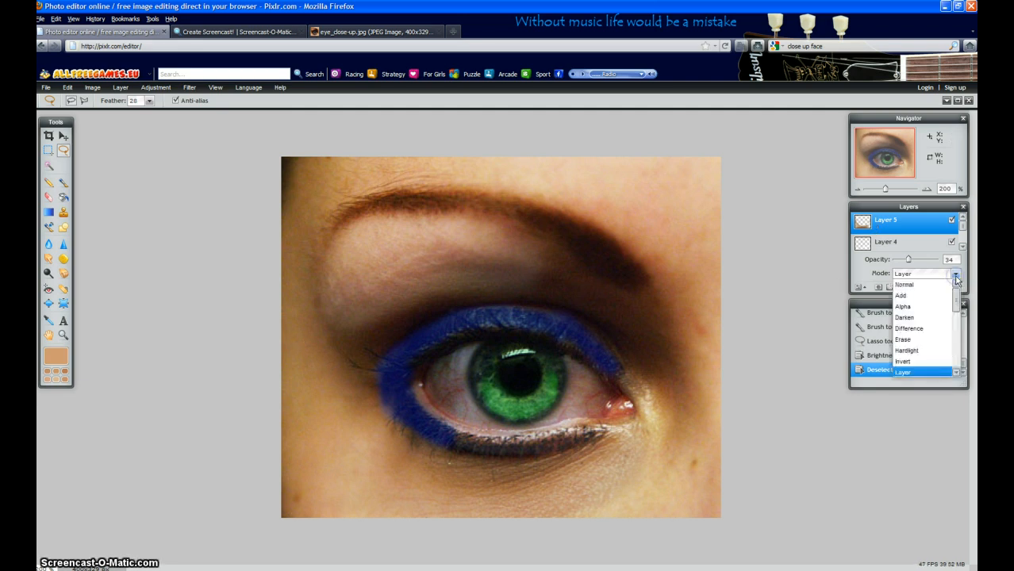
left_click(899, 373)
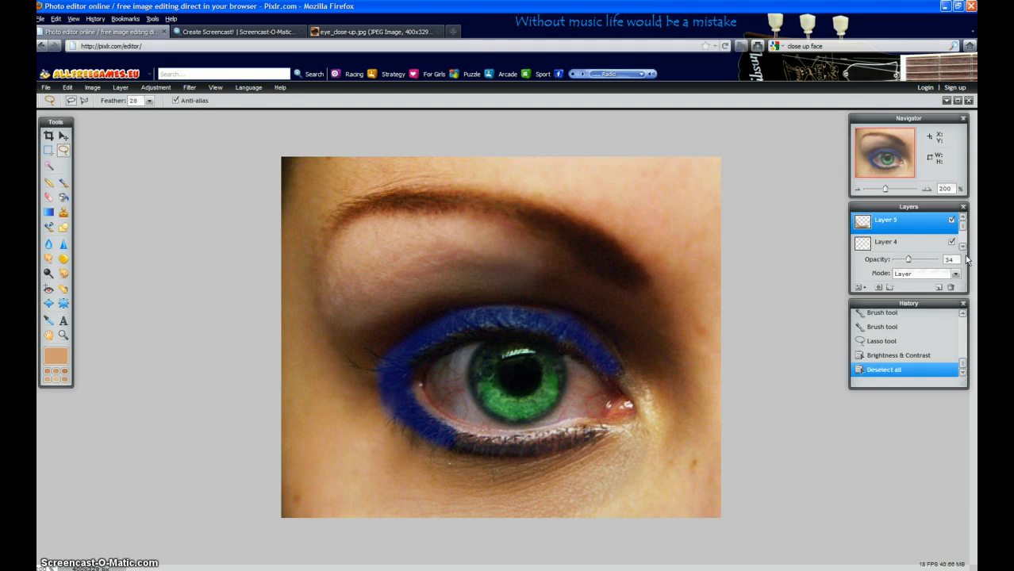
Make Layer 3 the active layer, keeping its opacity at 14, and set the brush colour to near-white.
left_click_drag(961, 225, 962, 235)
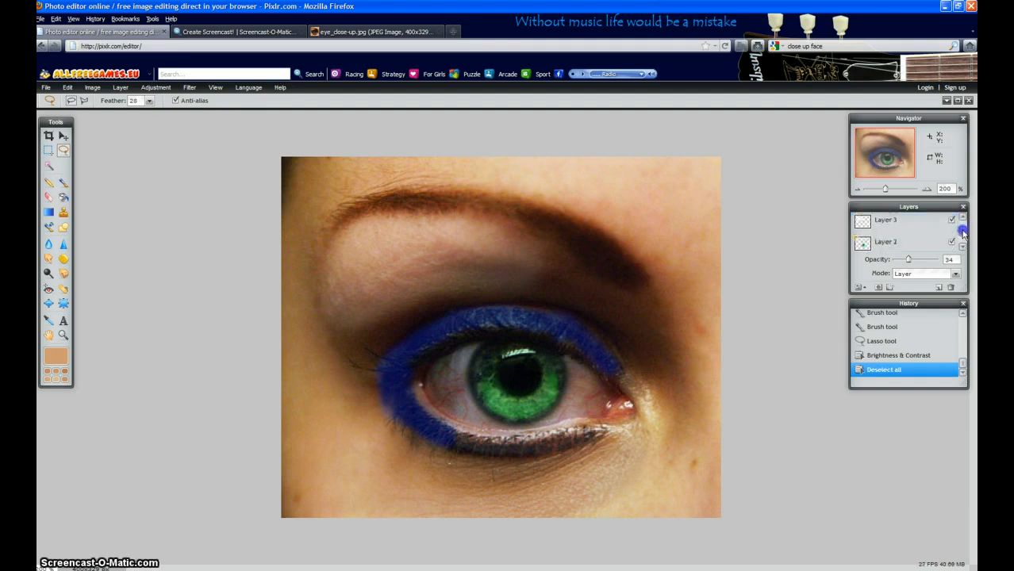
left_click(870, 225)
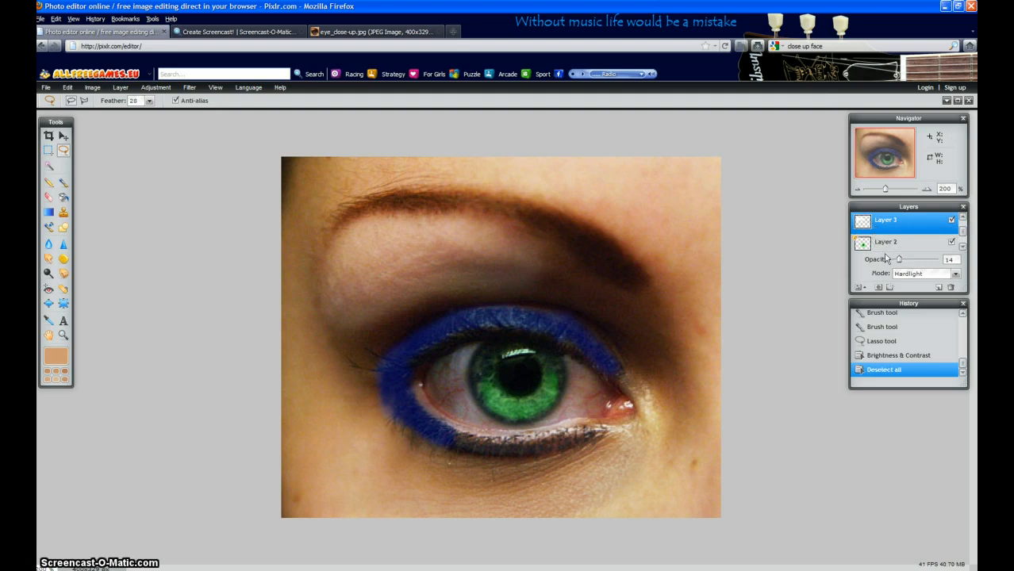
mouse_move(897, 259)
left_mouse_down()
mouse_move(909, 261)
mouse_move(901, 263)
left_mouse_up()
left_click(63, 182)
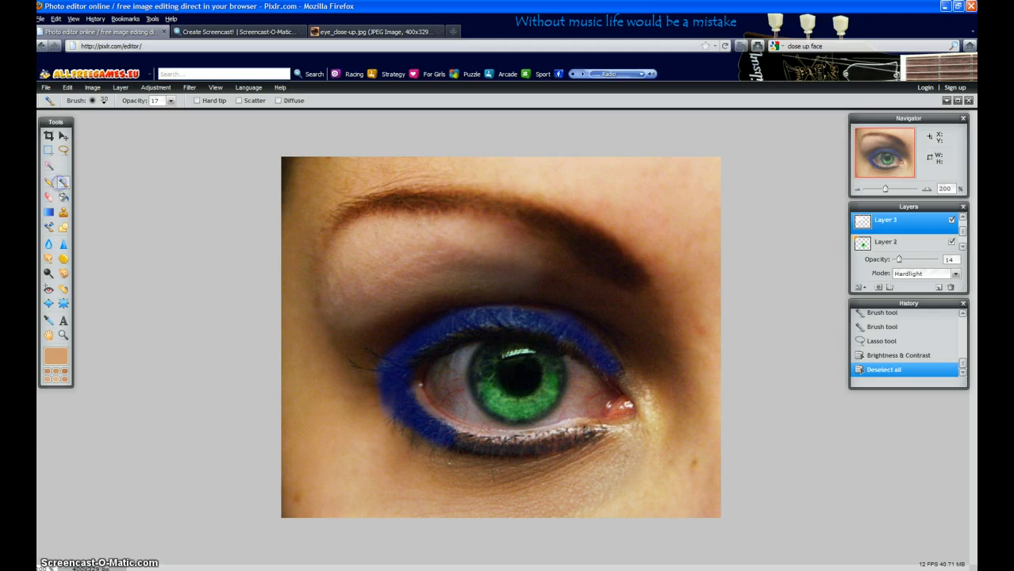
left_click(53, 355)
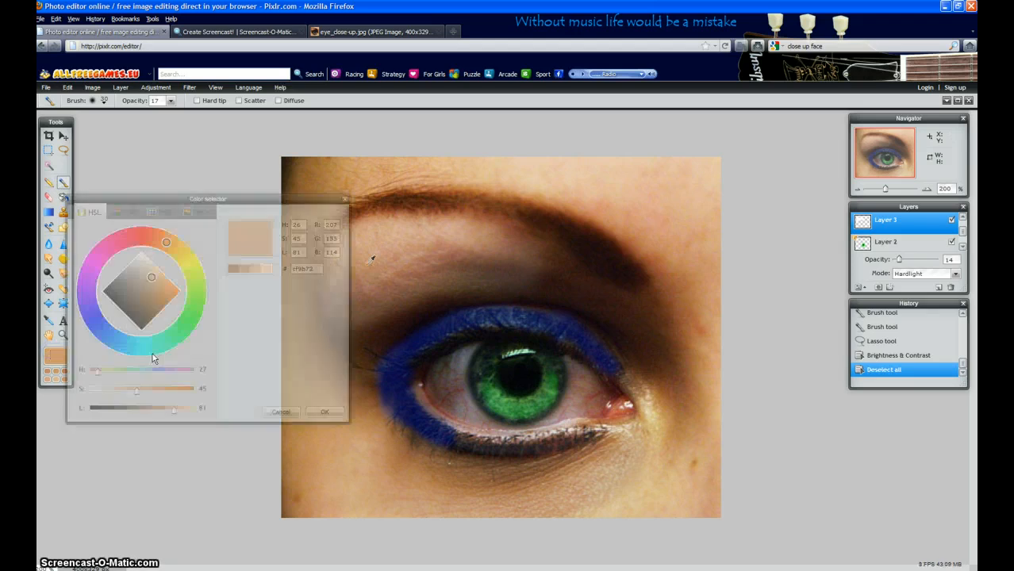
left_click_drag(132, 238, 146, 286)
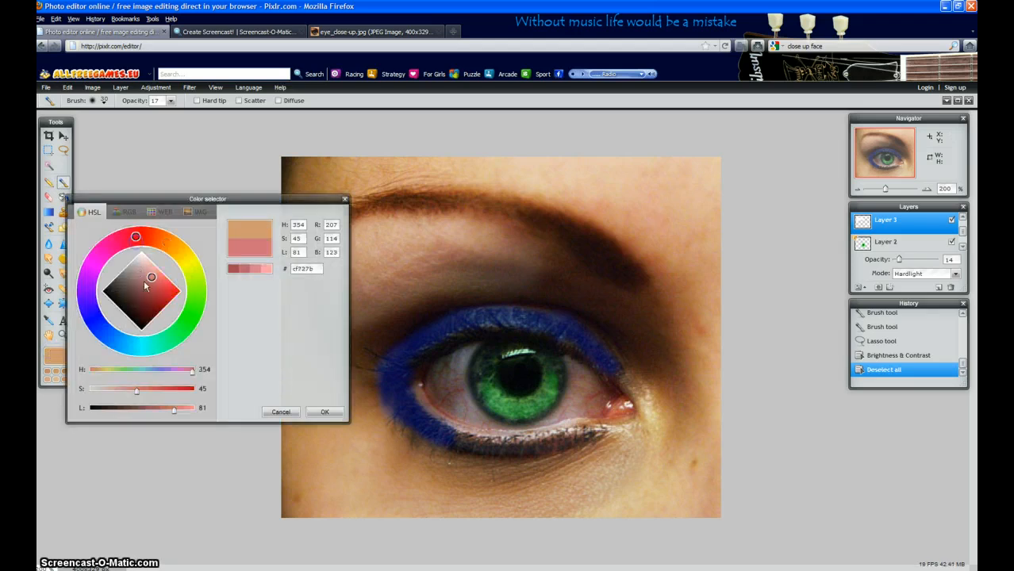
left_click(326, 412)
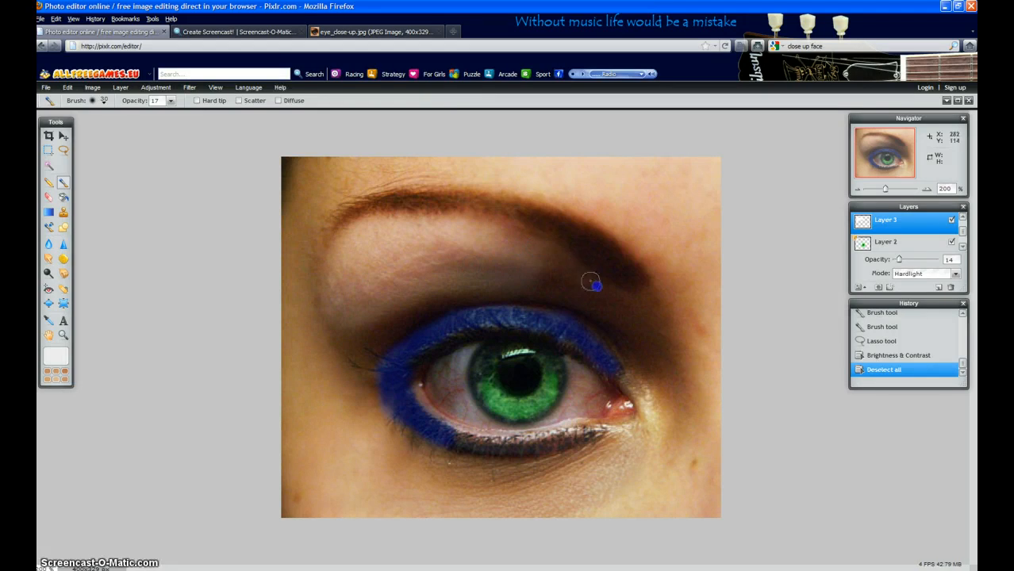
Brush soft near-white highlights at 17 brush opacity over the dark lid area between the eyebrow's inner end and the blue eyeshadow.
mouse_move(591, 281)
left_mouse_down()
mouse_move(623, 308)
mouse_move(604, 319)
left_mouse_up()
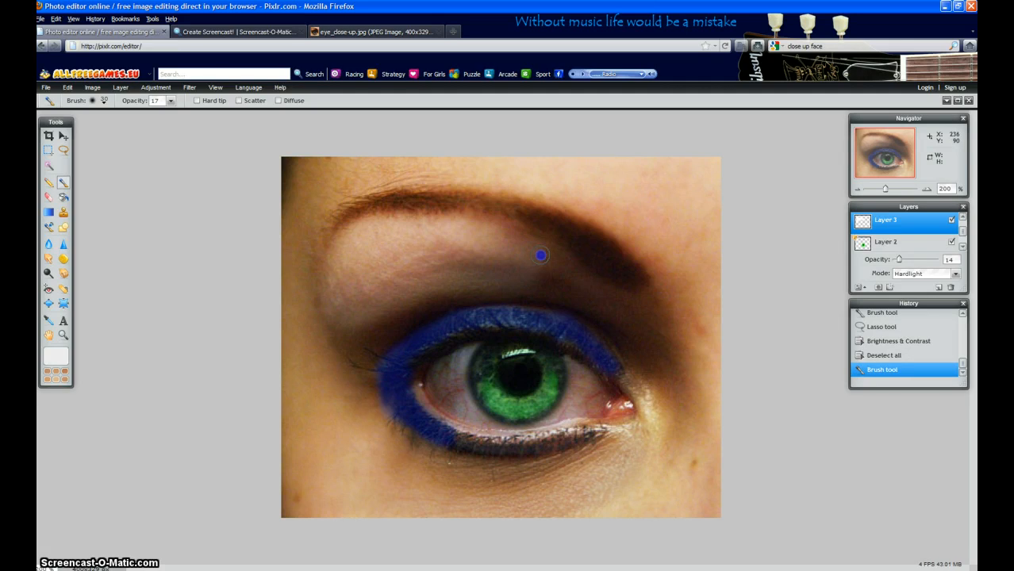
mouse_move(540, 254)
left_mouse_down()
mouse_move(544, 271)
mouse_move(535, 280)
left_mouse_up()
left_click_drag(536, 288, 549, 267)
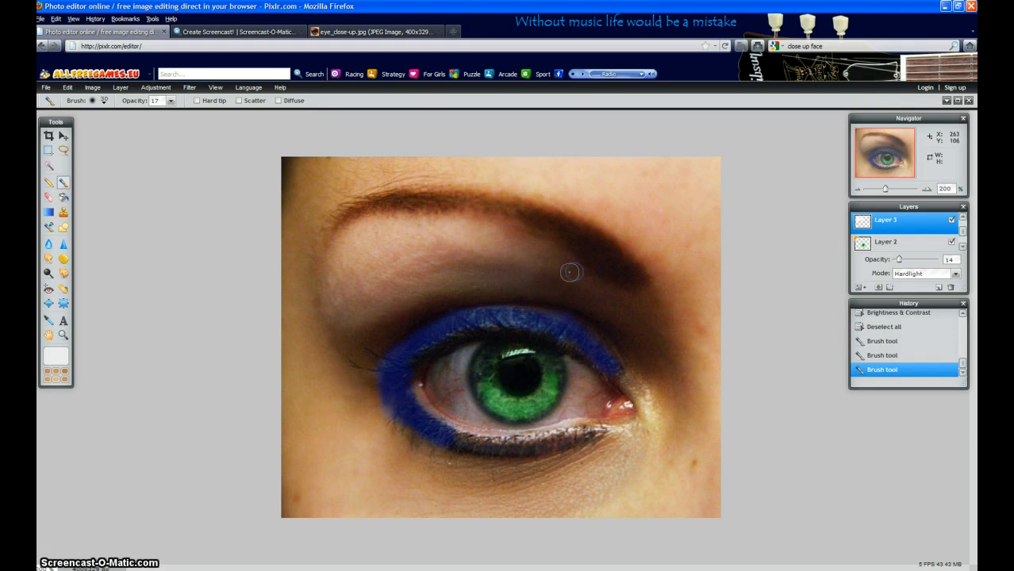
left_click(569, 272)
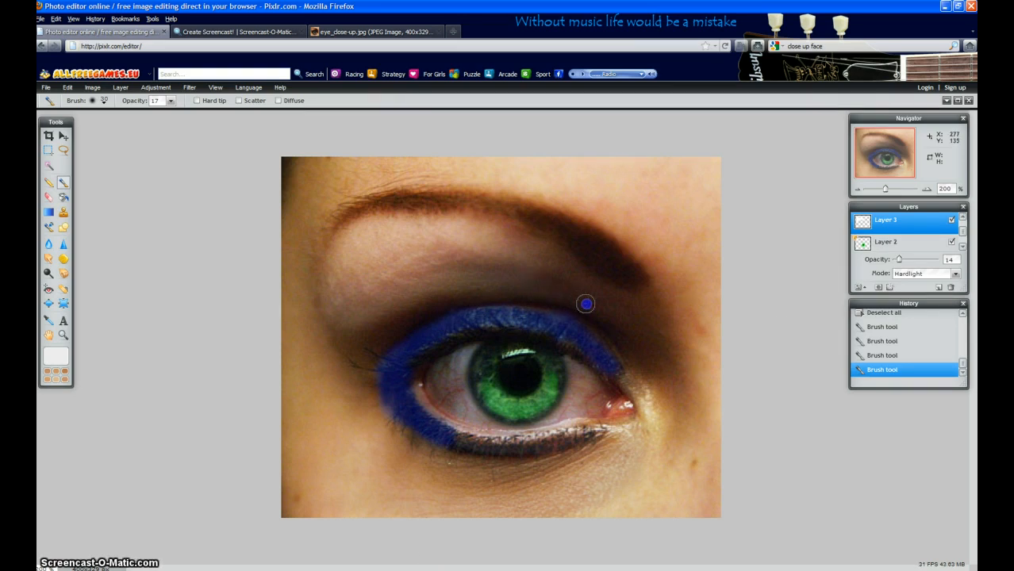
mouse_move(585, 304)
left_mouse_down()
mouse_move(637, 334)
mouse_move(631, 324)
left_mouse_up()
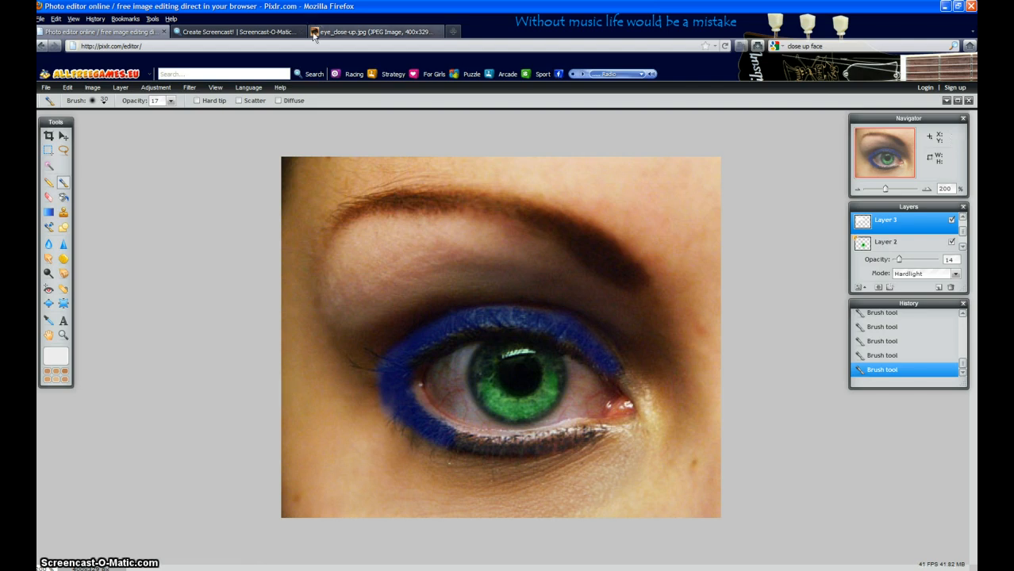
Compare the edited eye with the original eye_close-up.jpg, enlarging the original, and return to the Pixlr editor.
left_click(343, 32)
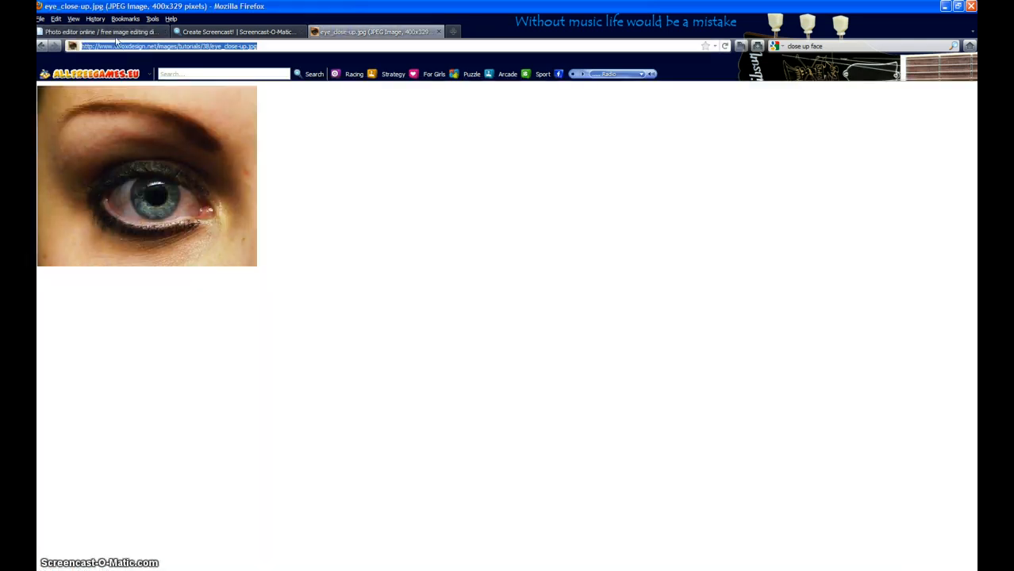
key("ctrl+plus")
key("ctrl+plus")
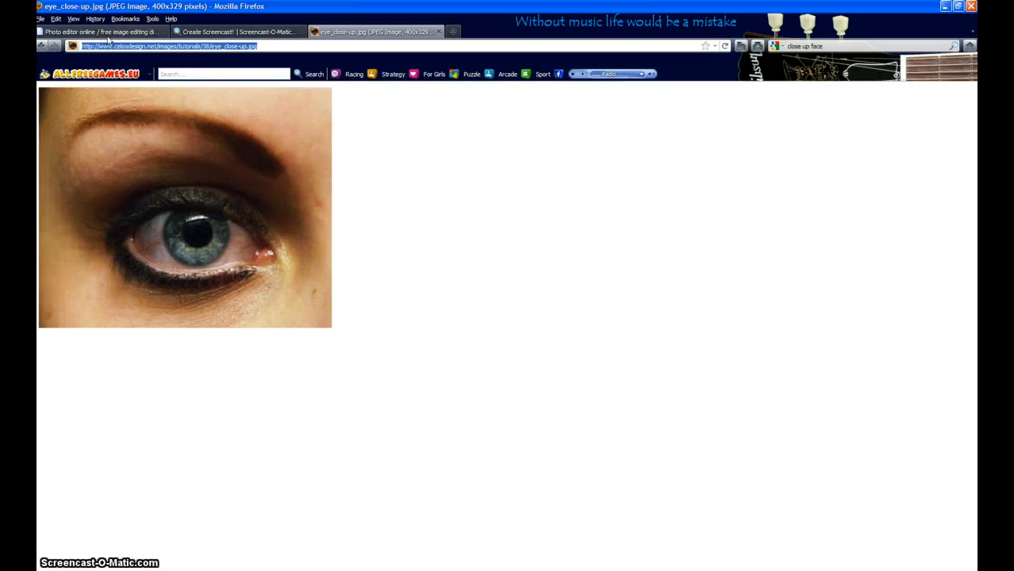
left_click(107, 33)
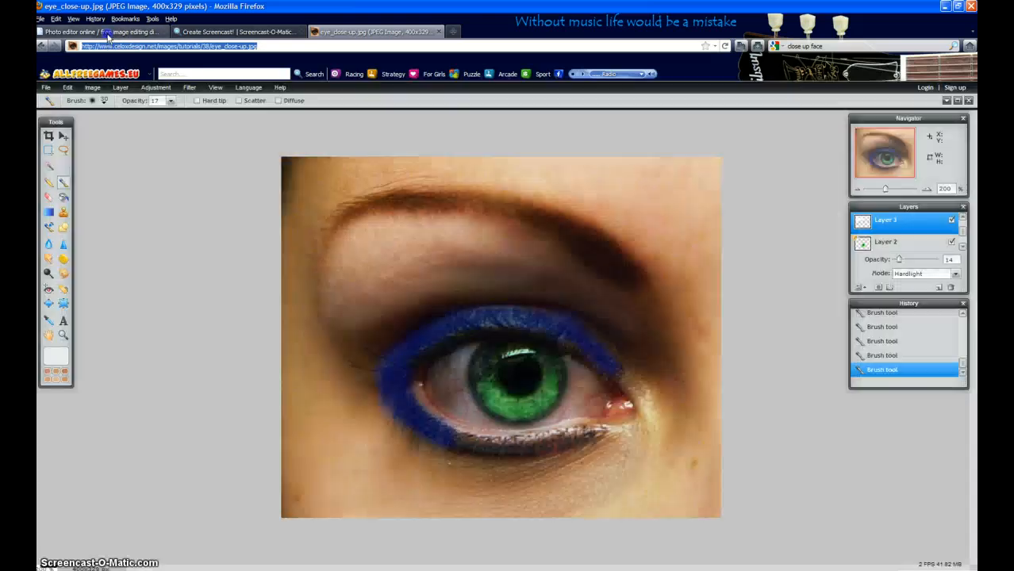
left_click(408, 33)
left_click(89, 33)
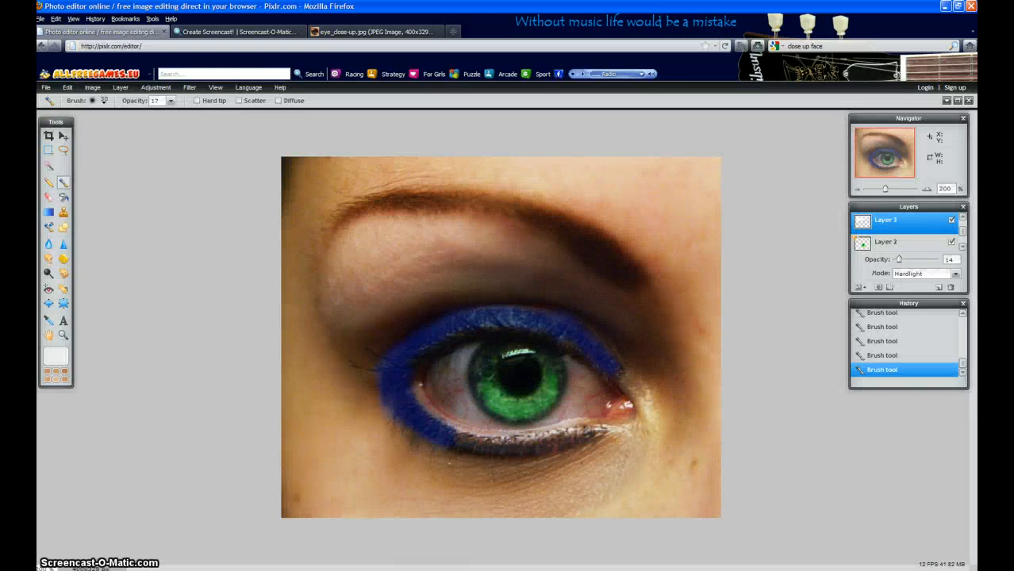